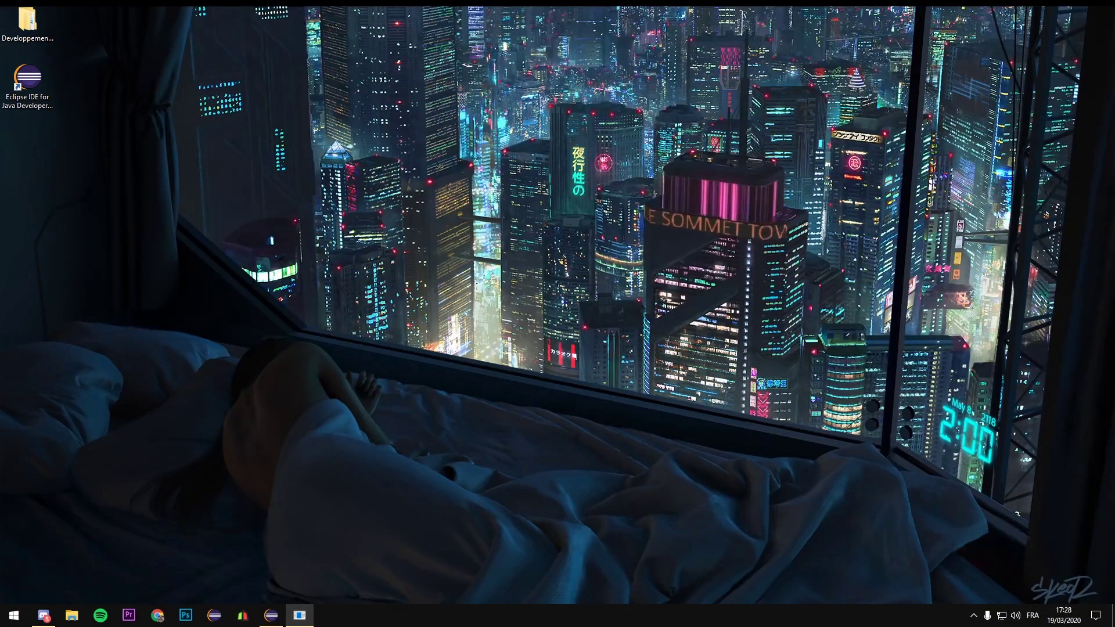
Open the Windows Defender Firewall with Advanced Security console (Pare-feu Windows Defender avec fonctions avancées de sécurité) and maximize its window.
left_click(14, 617)
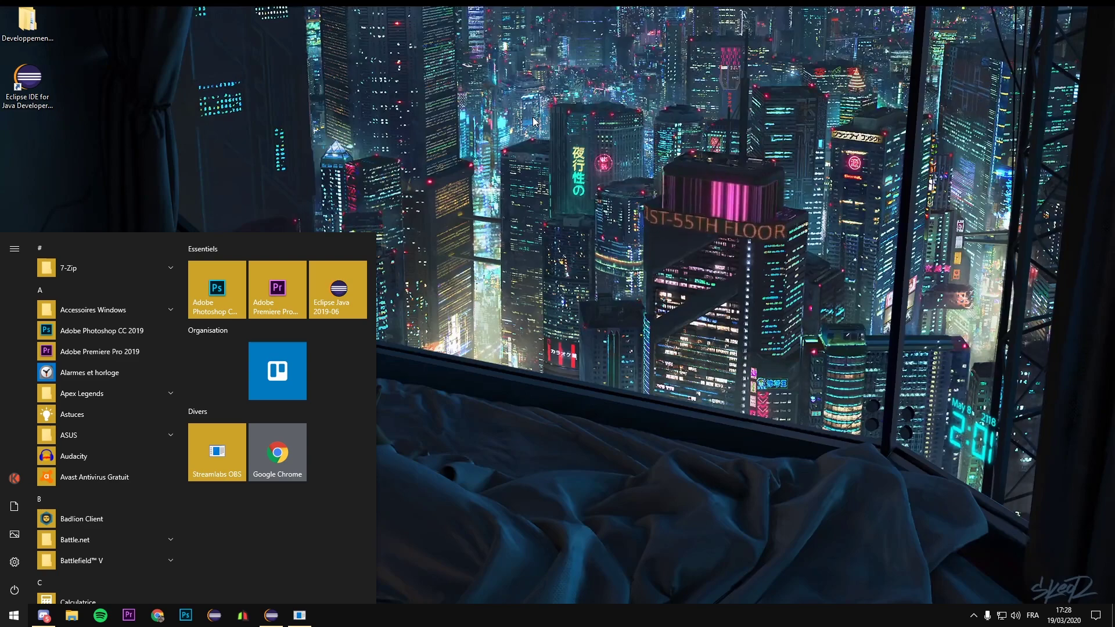
type("pare")
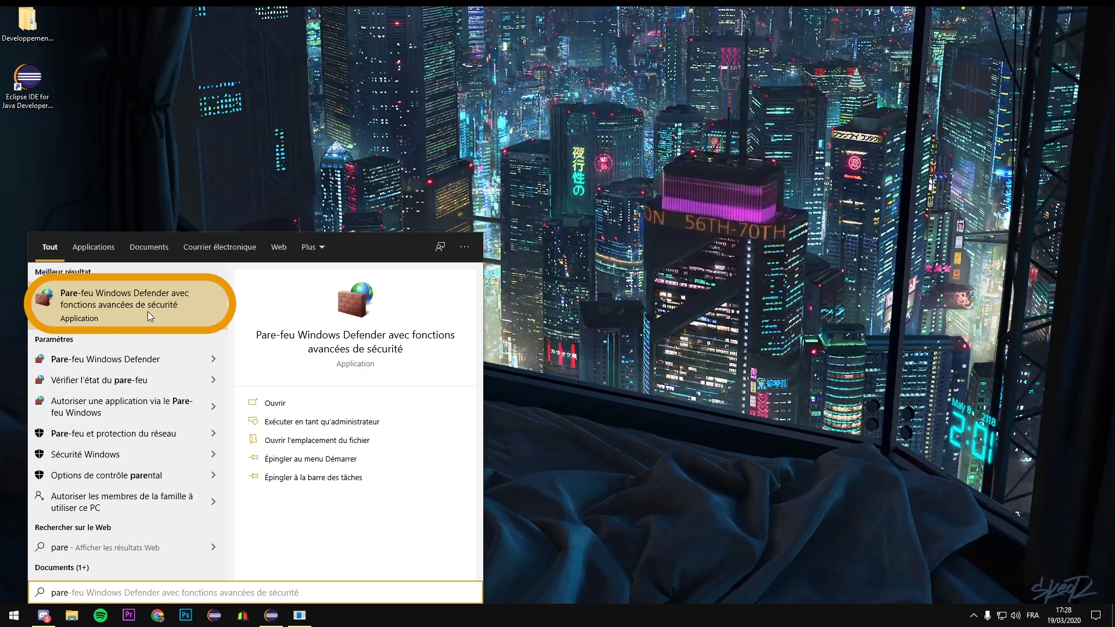
left_click(191, 310)
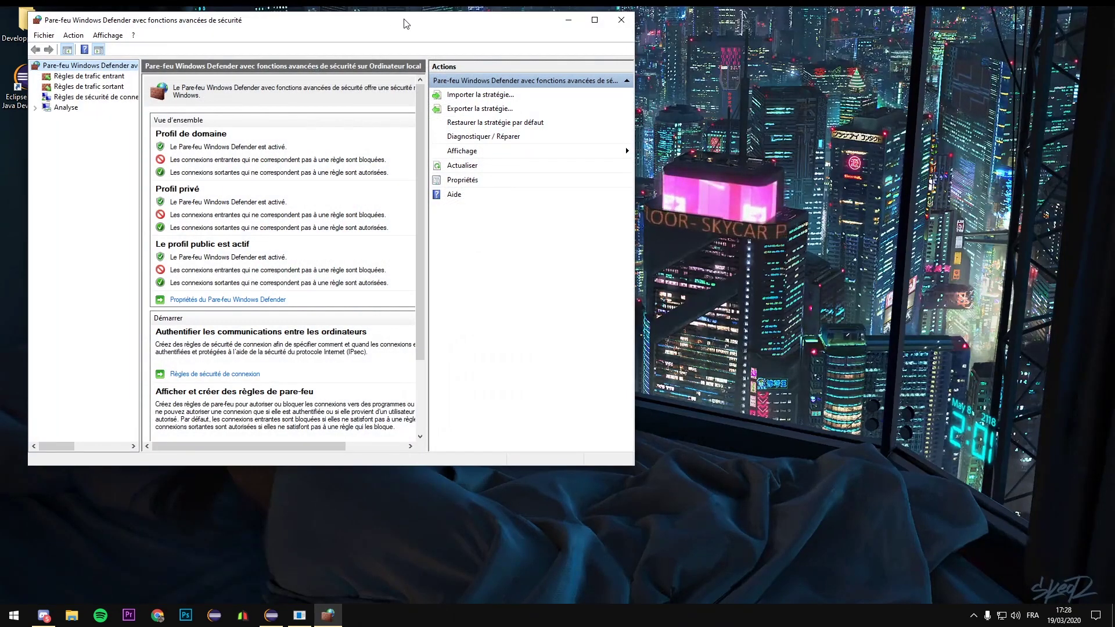
double_click(590, 8)
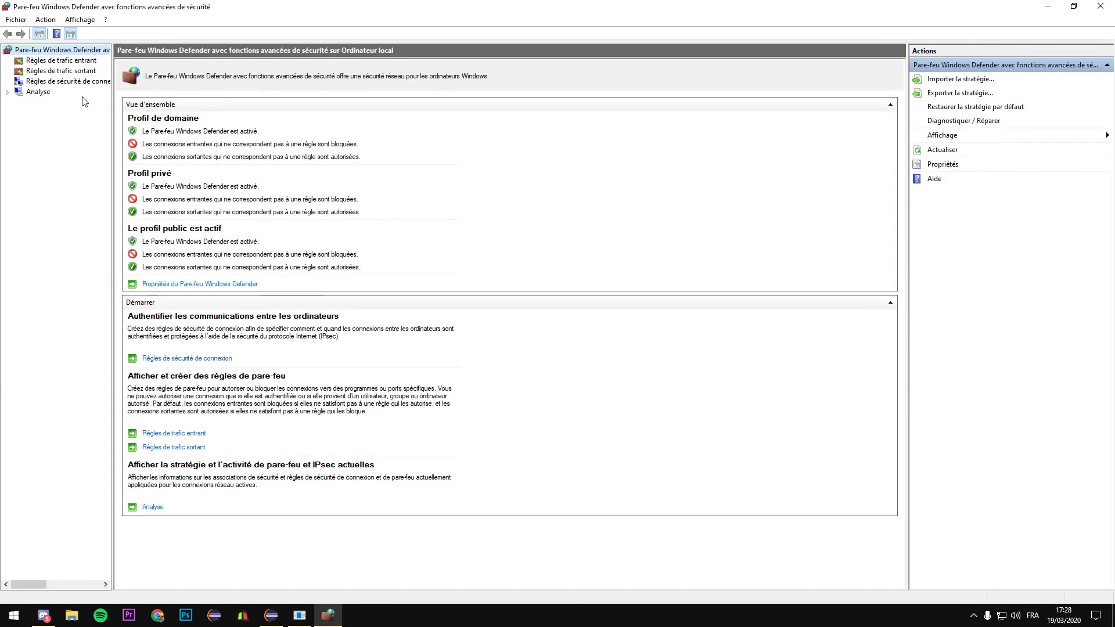
Start a new inbound rule of type Port for TCP with the specific local port 25565.
left_click(64, 62)
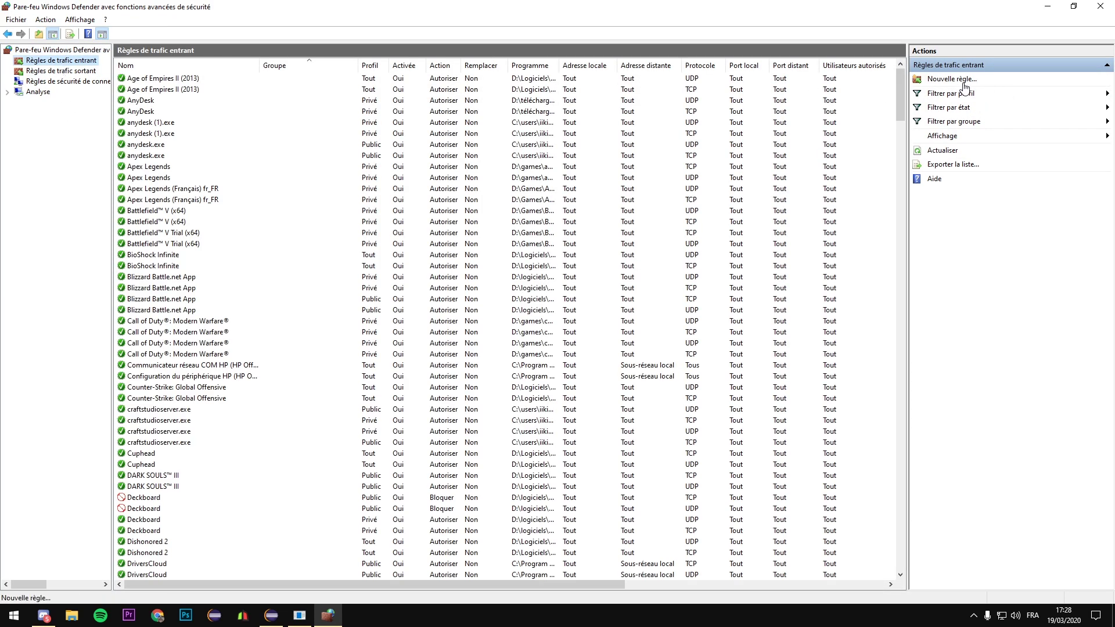
left_click(952, 79)
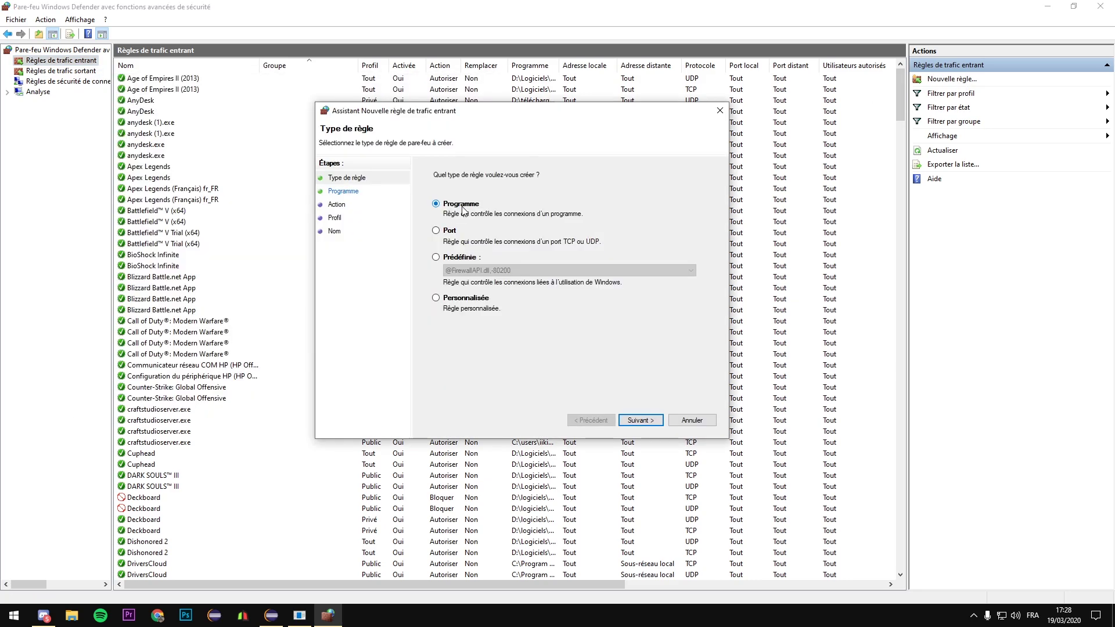
left_click(653, 421)
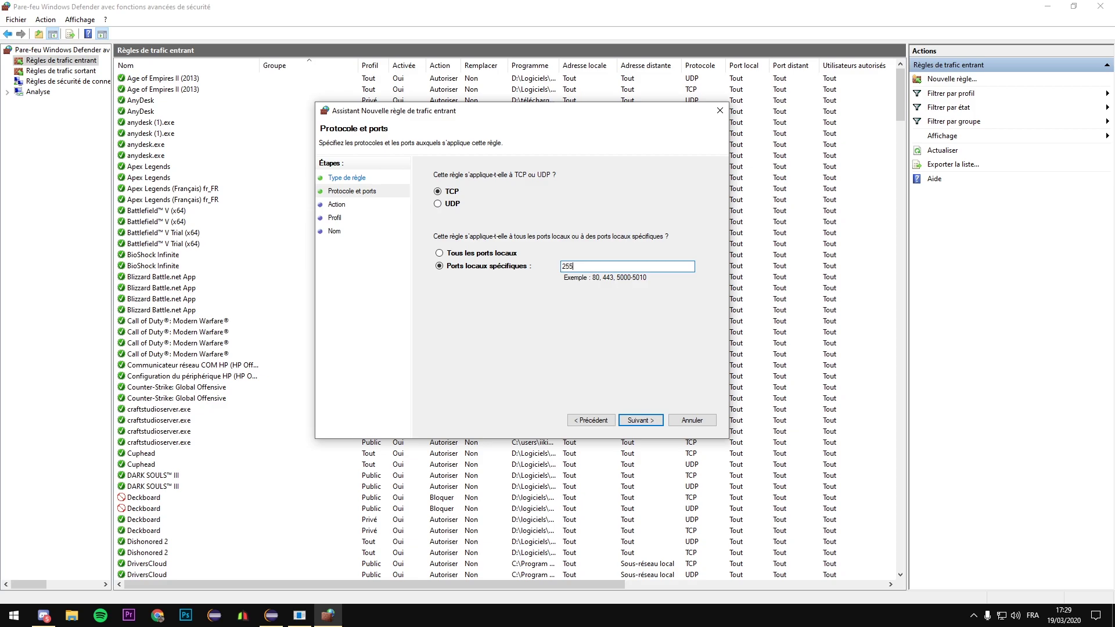
Check the server-port and server-ip lines in the Minecraft server's server.properties file, and return to the firewall rule wizard.
left_click(72, 615)
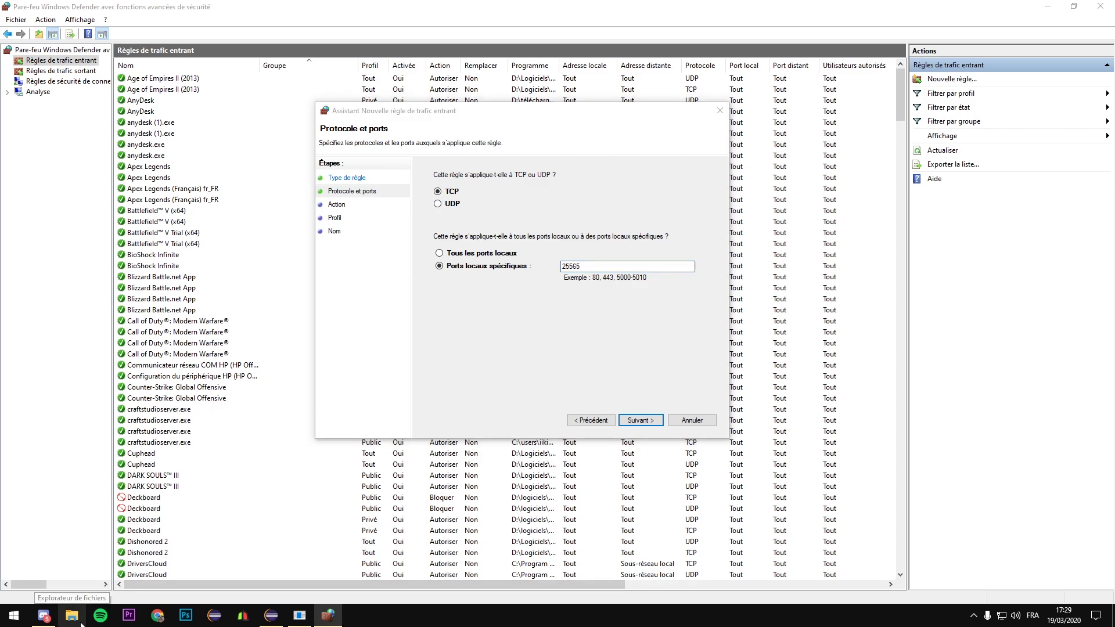
key("alt+Right")
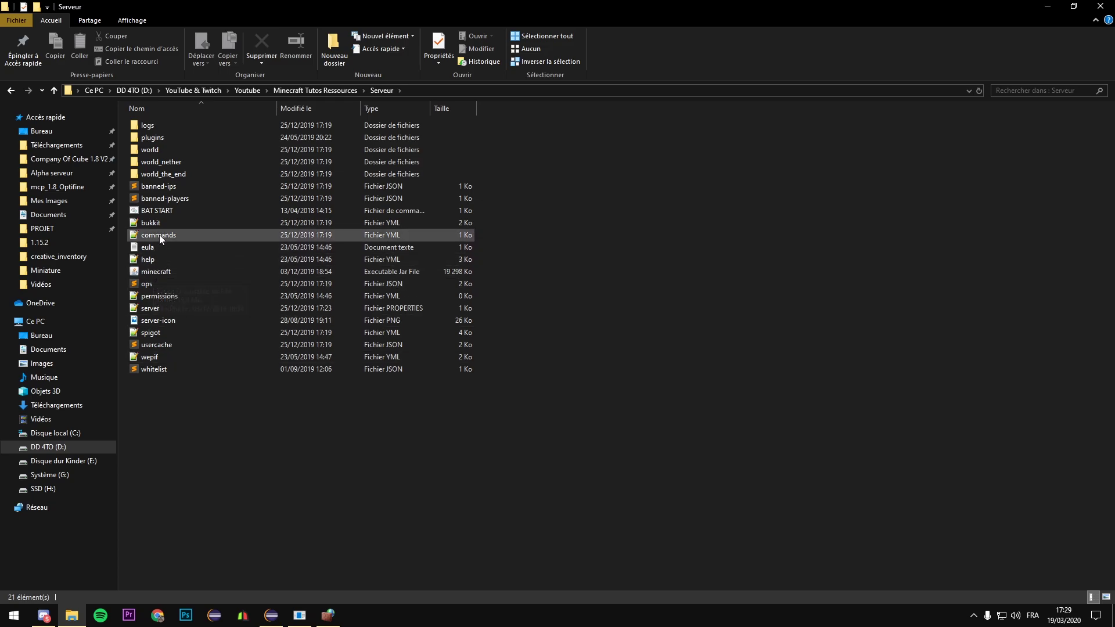
double_click(152, 307)
left_click_drag(31, 144, 103, 143)
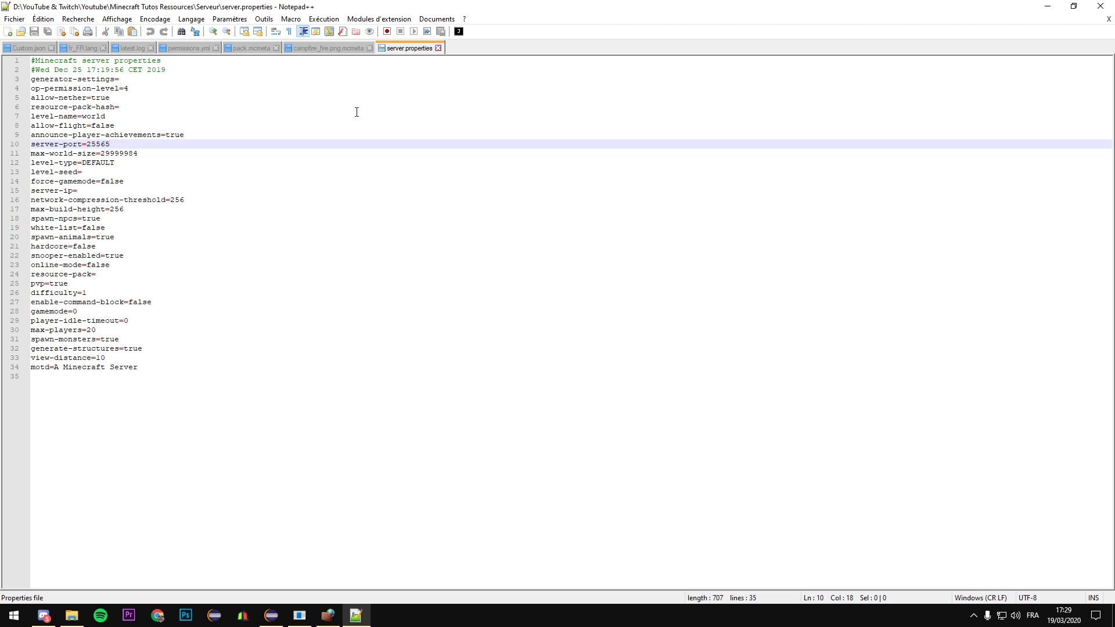
left_click(90, 184)
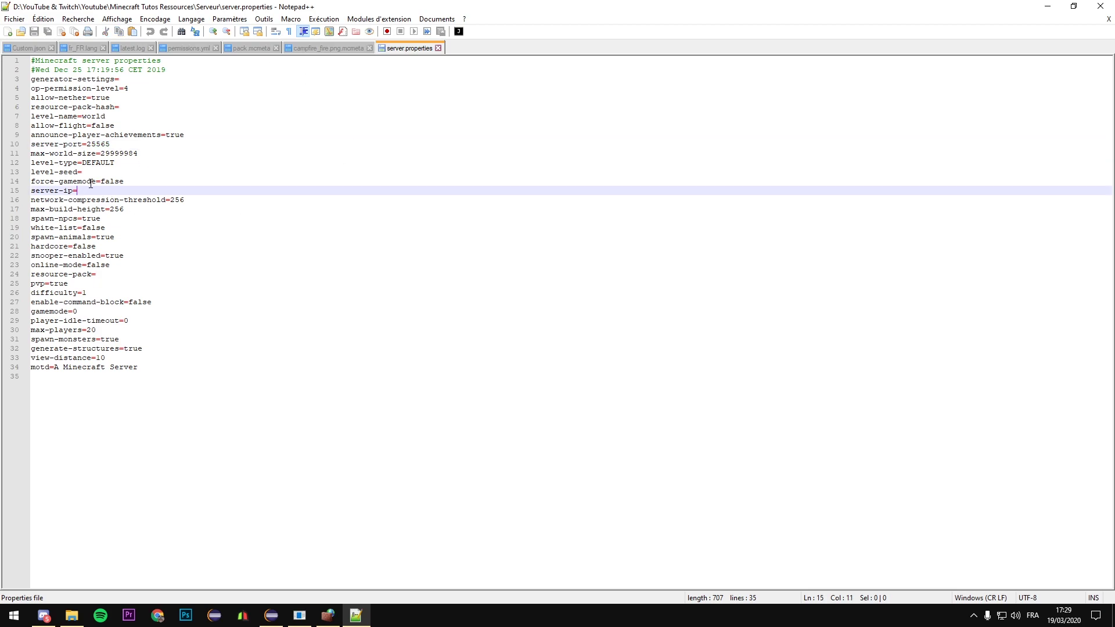
left_click(1094, 12)
left_click(1059, 10)
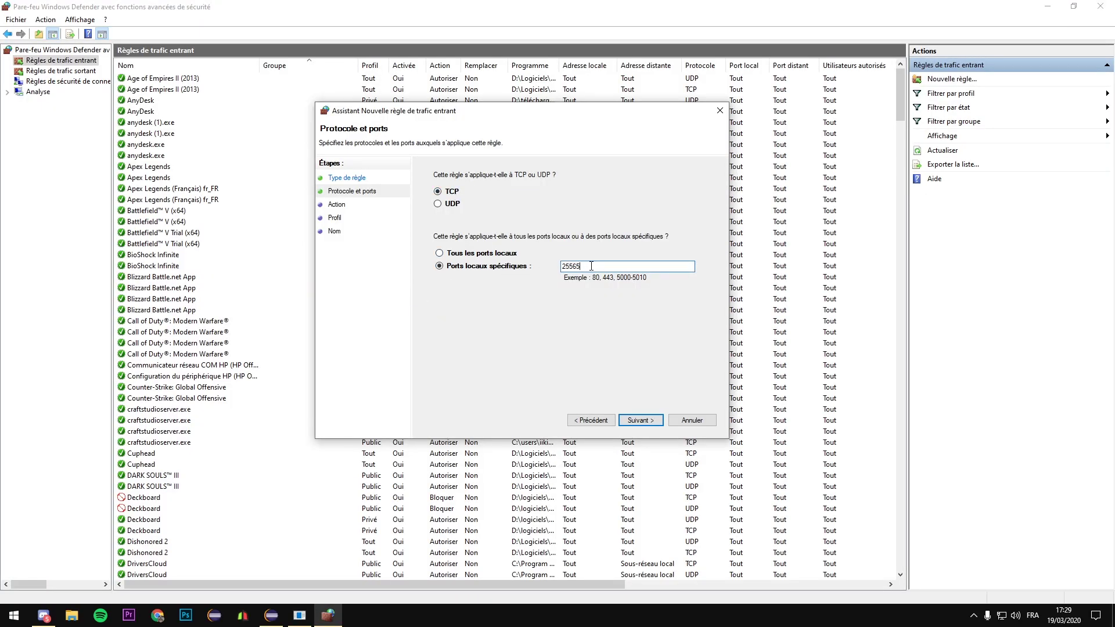
Finish the TCP rule by allowing the connection on all profiles and naming it MinecraftServeur.
left_click(641, 421)
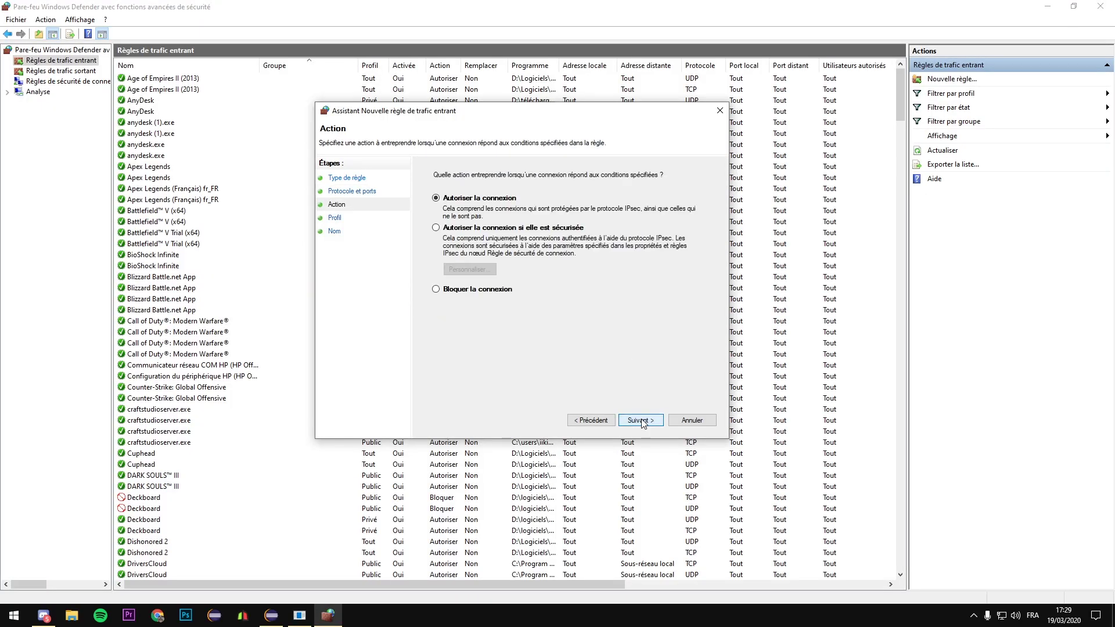
left_click(642, 420)
left_click(641, 420)
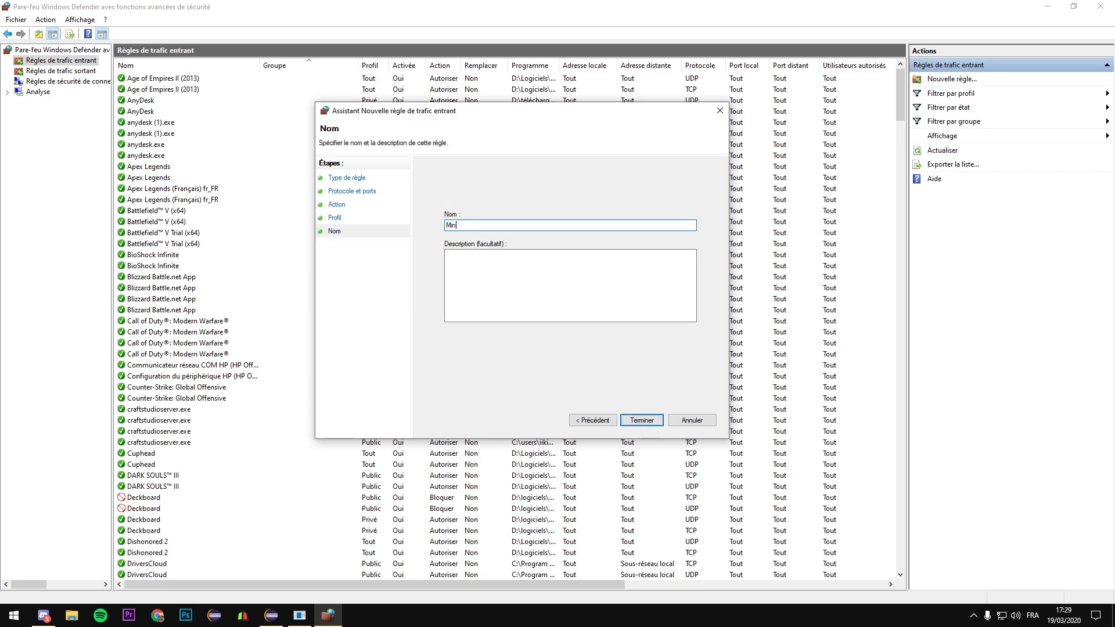
type("MinecraftServeur")
left_click(641, 421)
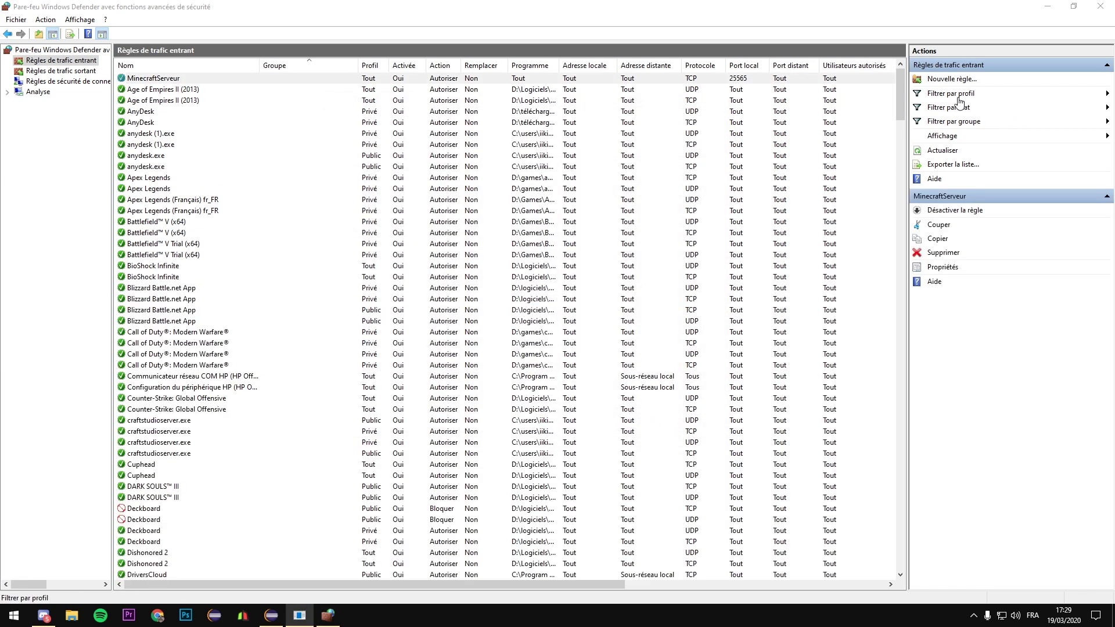
Start a second inbound rule of type Port for UDP with the specific local port 25565.
left_click(953, 79)
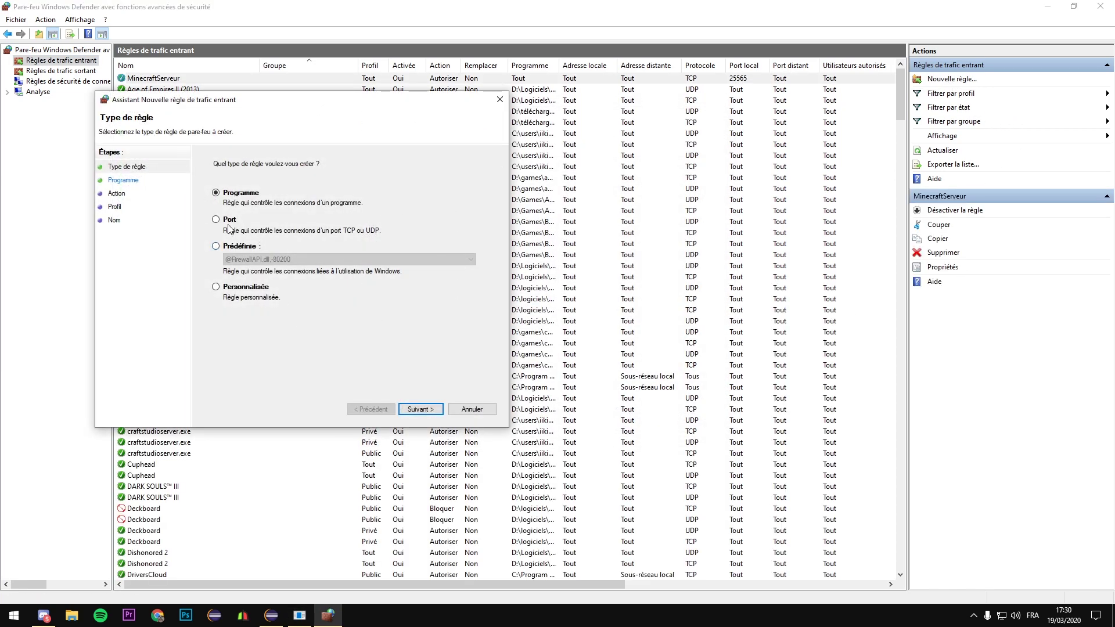
left_click(428, 410)
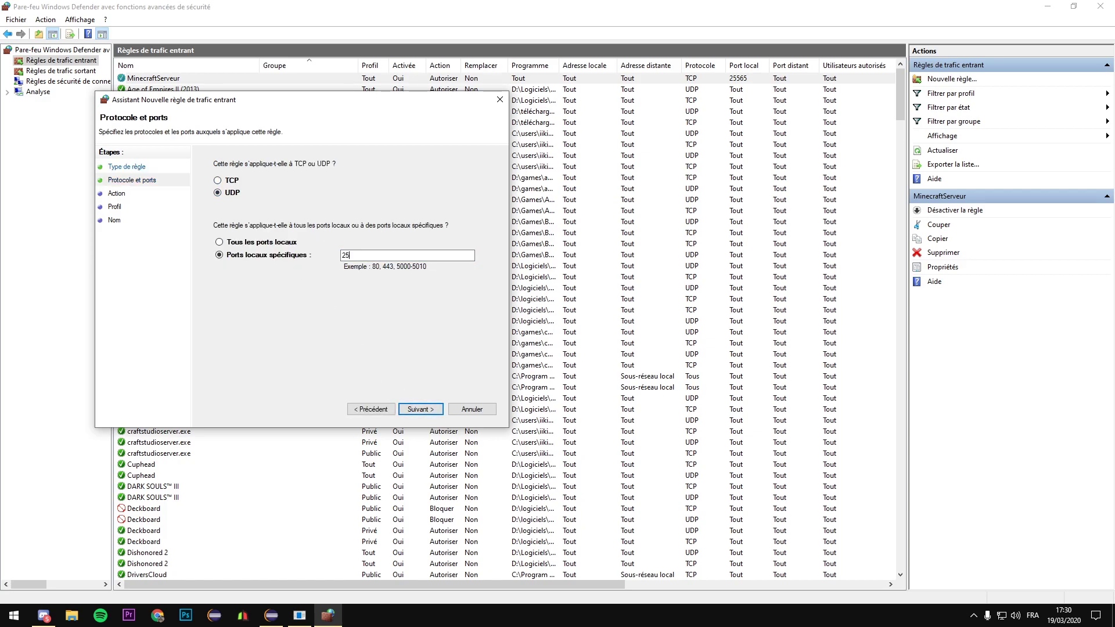
left_click(427, 409)
Complete the UDP rule with the connection allowed on the Domaine, Privé and Public profiles, named MinecraftServeur.
left_click(427, 409)
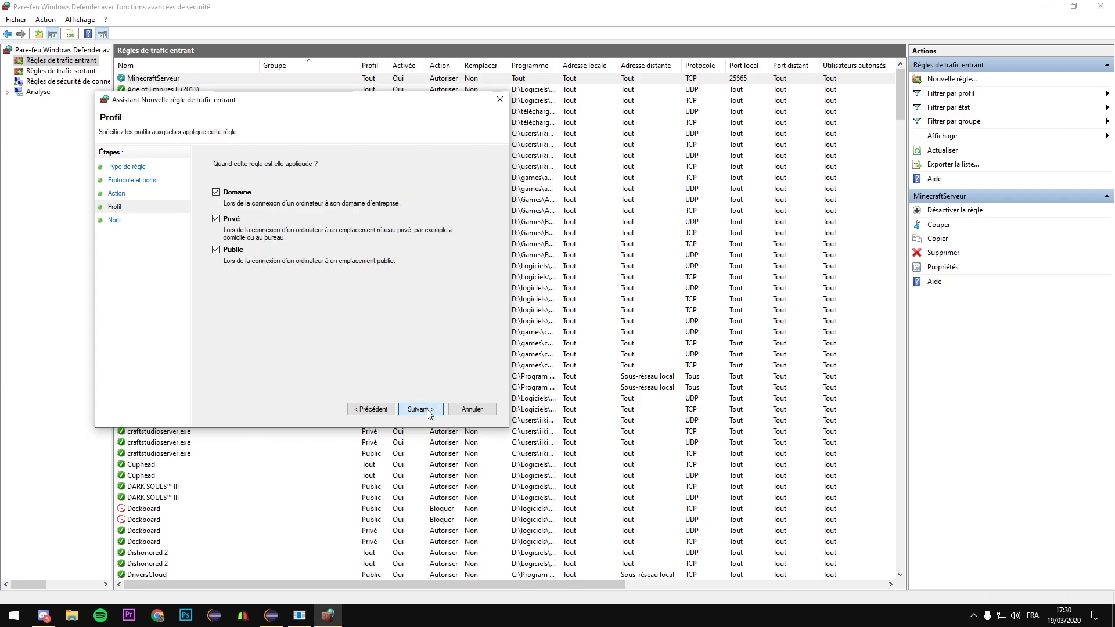
left_click(427, 410)
type("Minec")
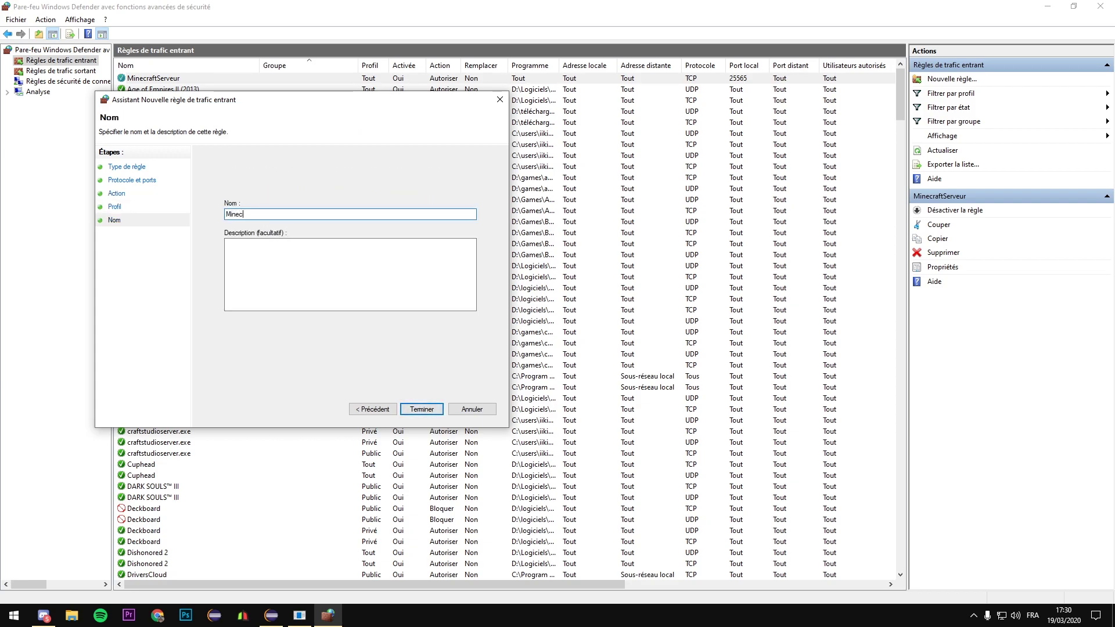
type("raftServeur")
left_click(422, 410)
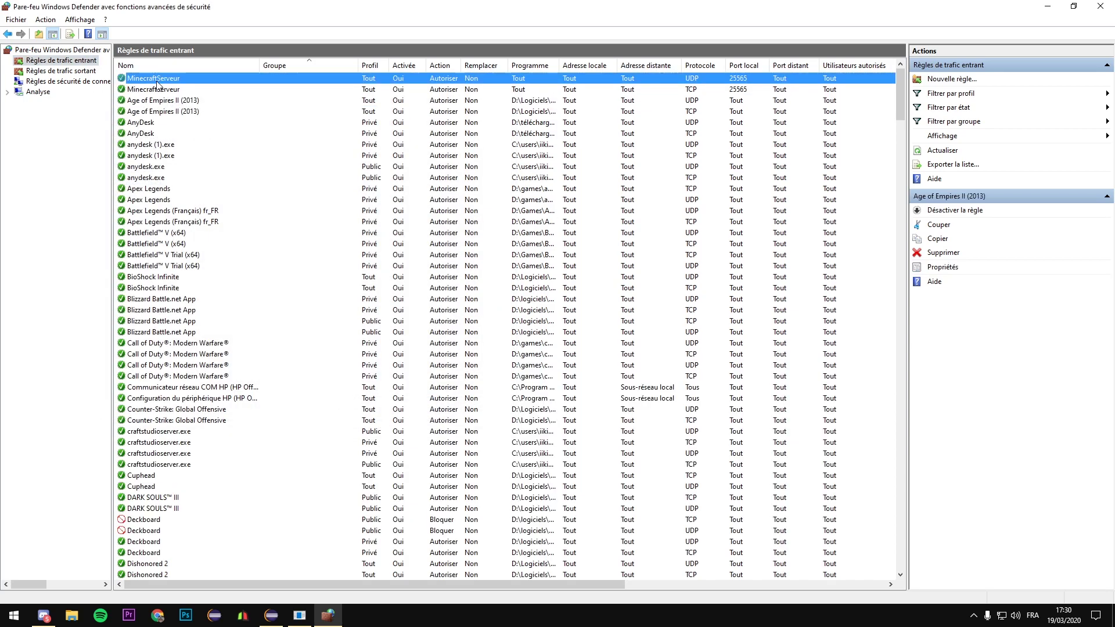
View the outbound rules list (Règles de trafic sortant) and close the firewall window.
left_click(78, 72)
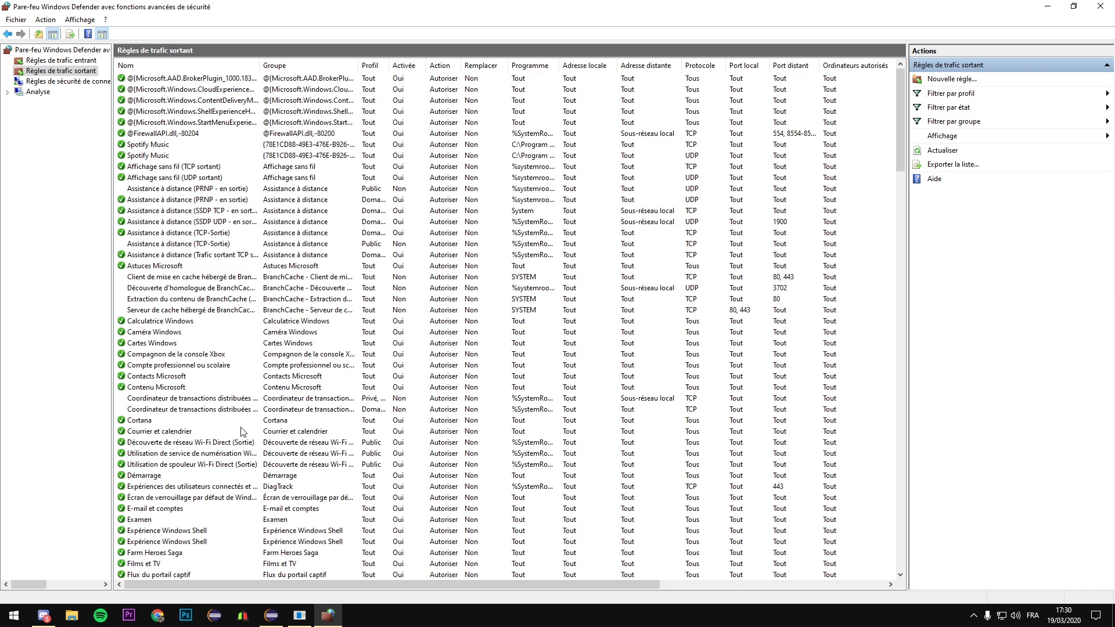
left_click(1100, 6)
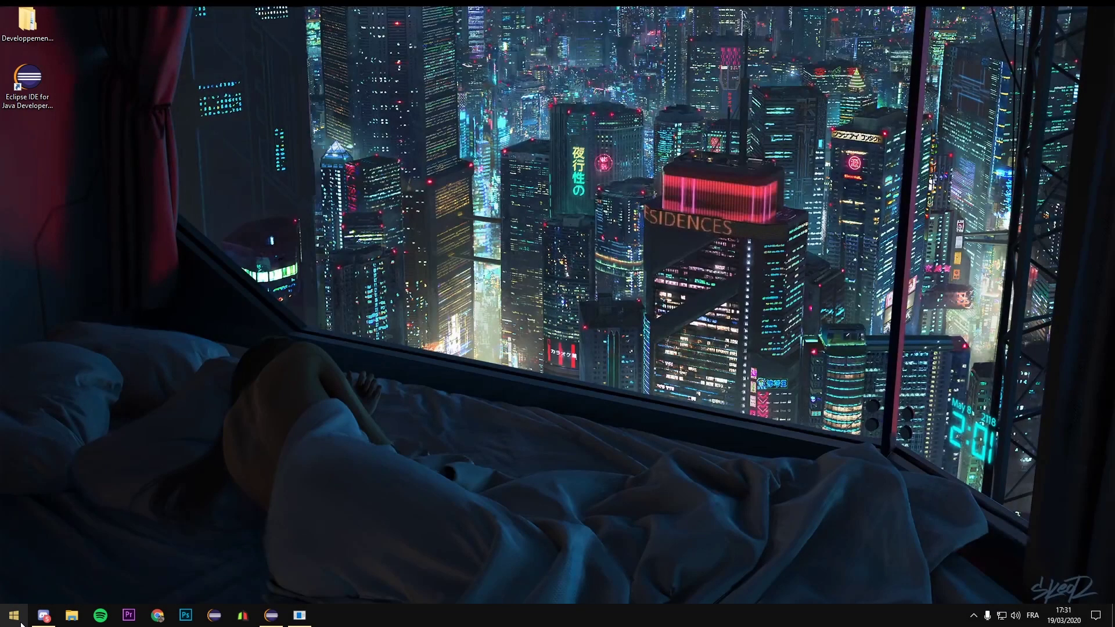
Open a Command Prompt window (Invite de commandes) and place it near the middle of the desktop.
key("super")
left_click(531, 301)
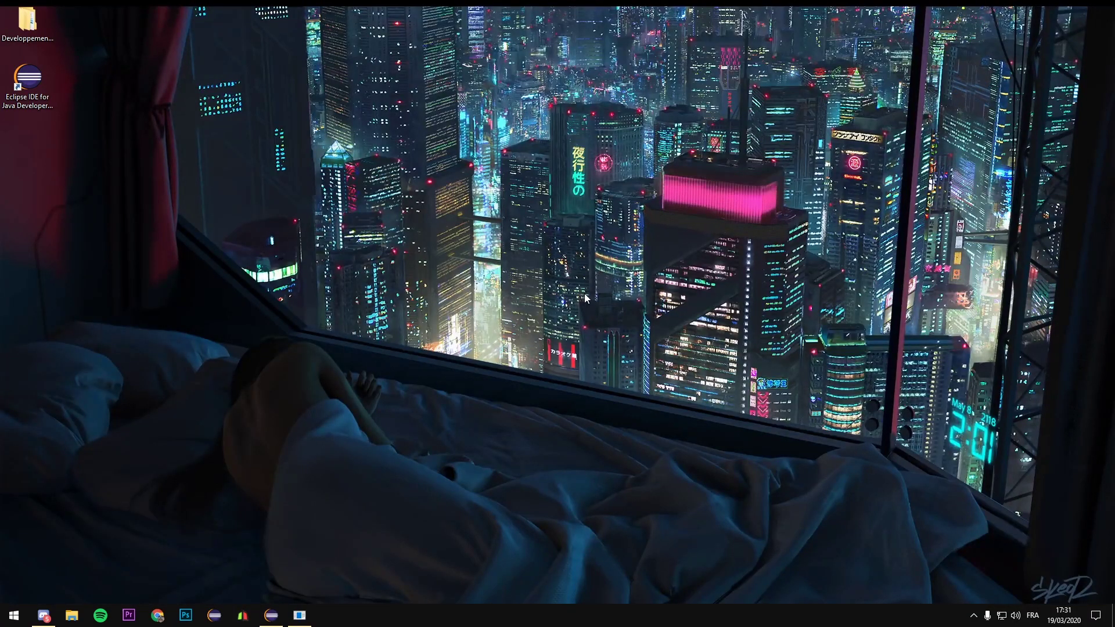
left_click(15, 616)
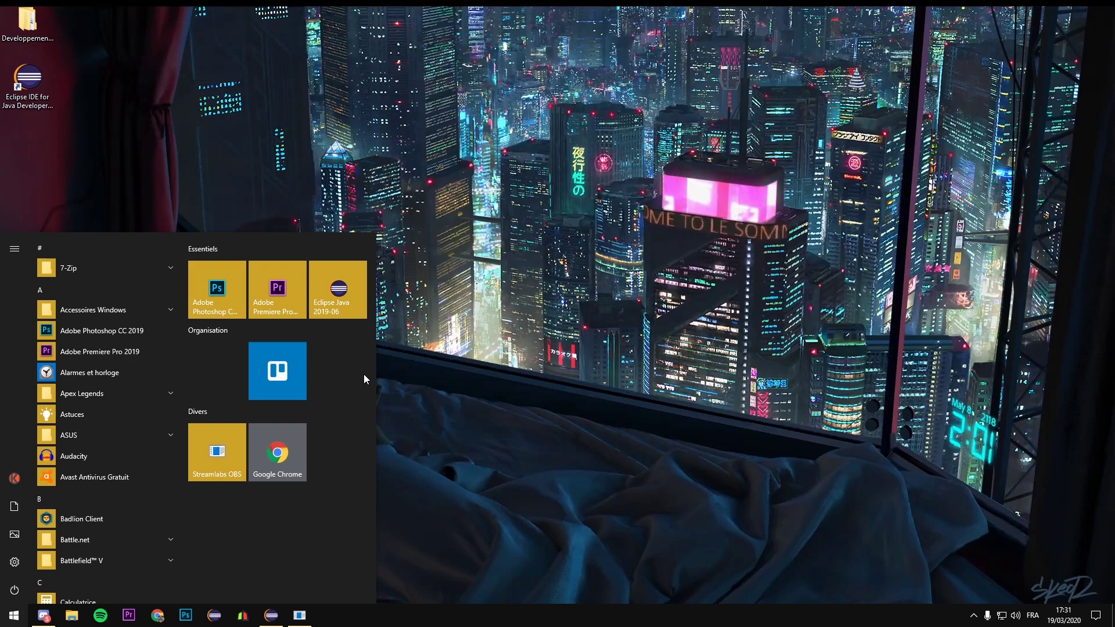
type("cmd")
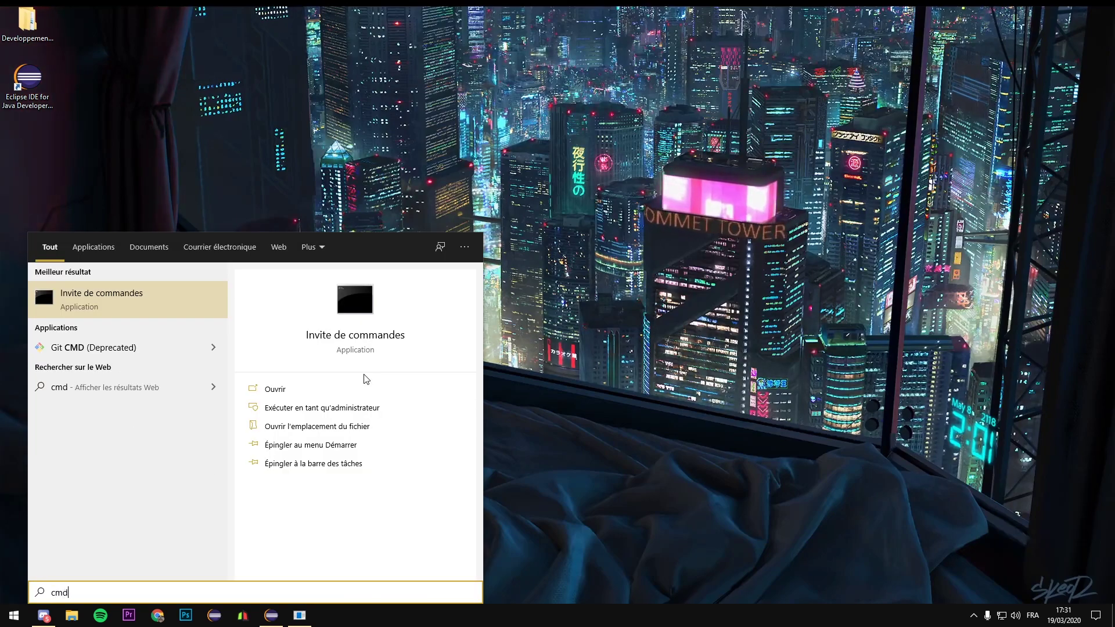
left_click(121, 301)
left_click_drag(468, 113, 644, 129)
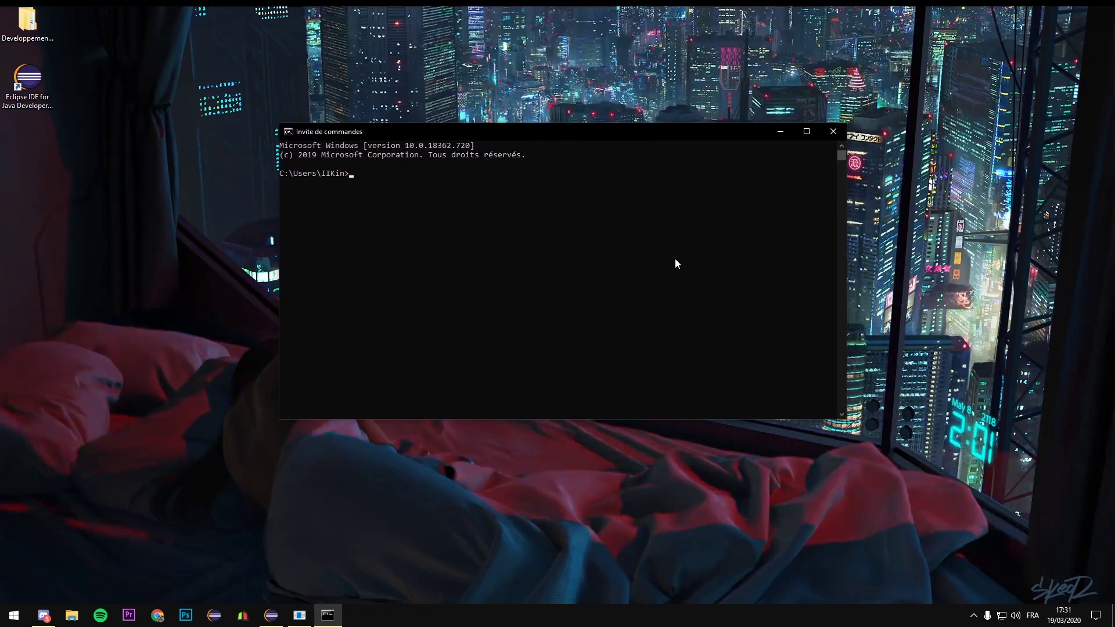
Run ipconfig and select the default gateway address (Passerelle par défaut) in its output.
type("ipconfig")
key("Return")
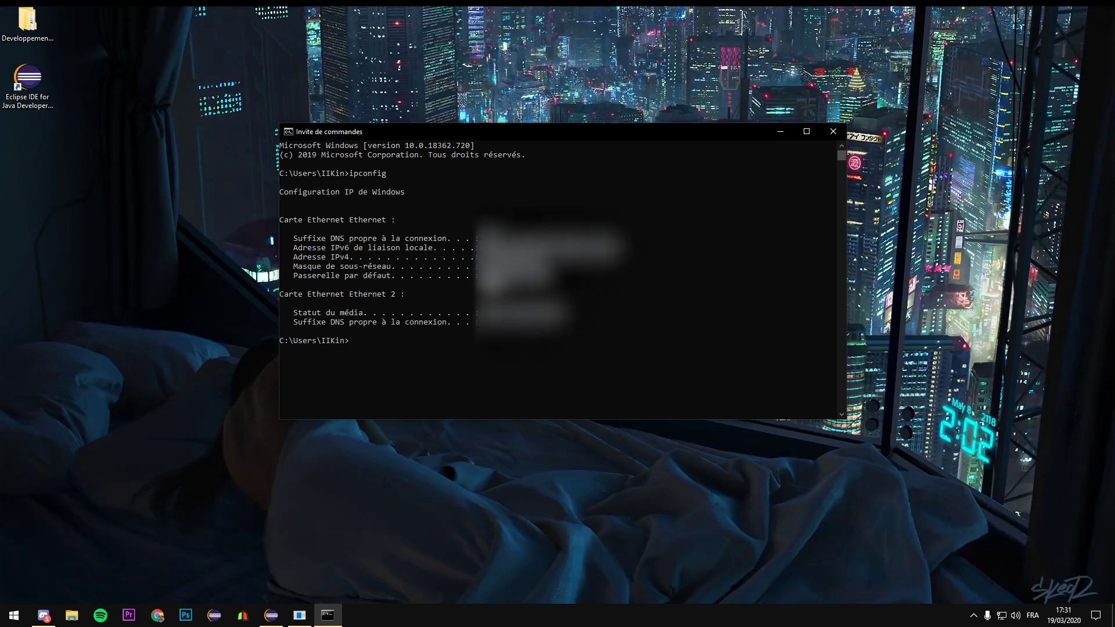
left_click_drag(294, 276, 372, 280)
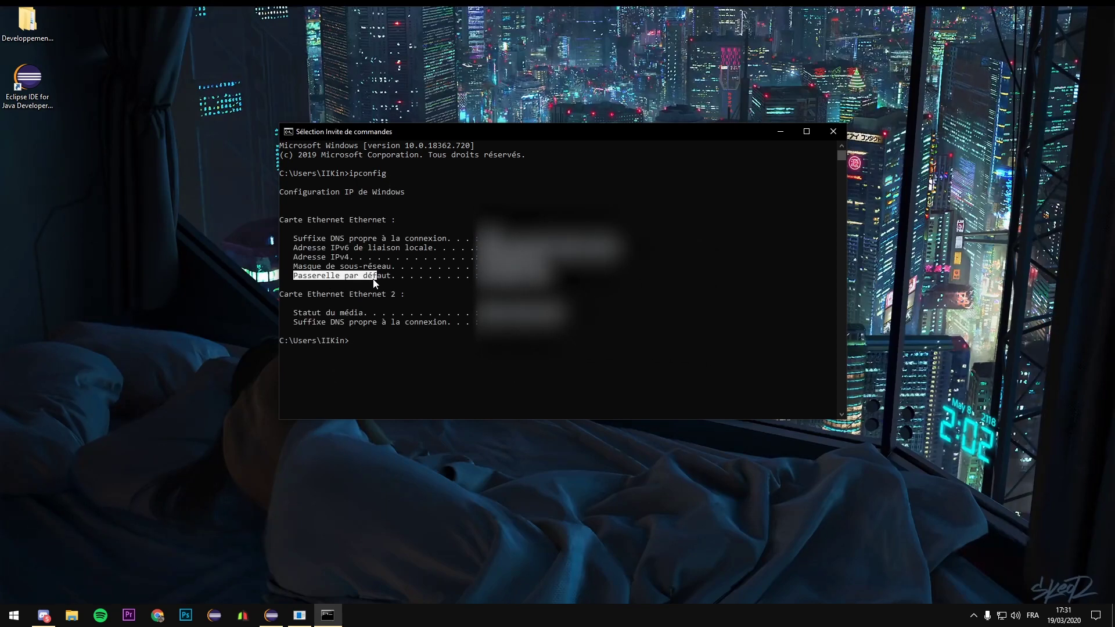
left_click_drag(482, 276, 523, 285)
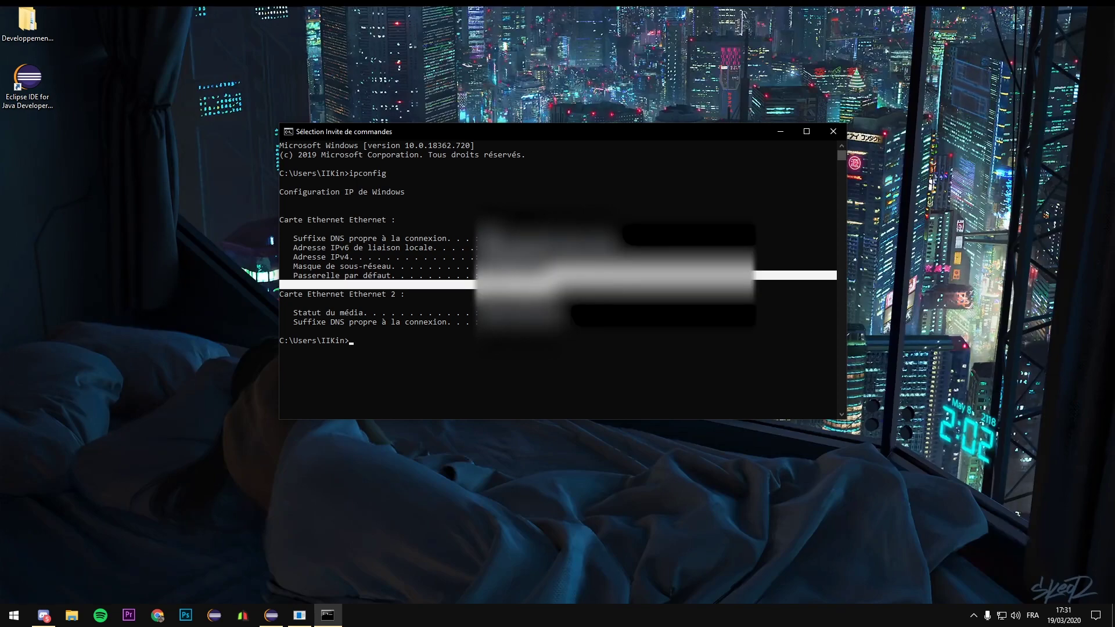
left_click(523, 285)
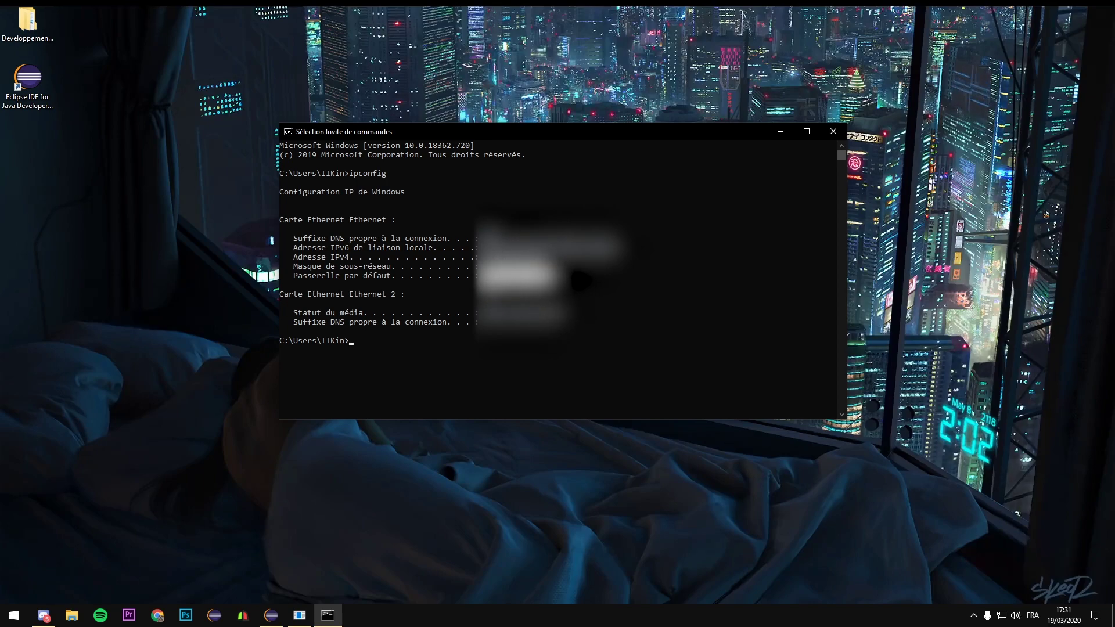
Switch to the Bbox router administration page in Chrome and open its port forwarding settings (Redirection de ports).
left_click(158, 616)
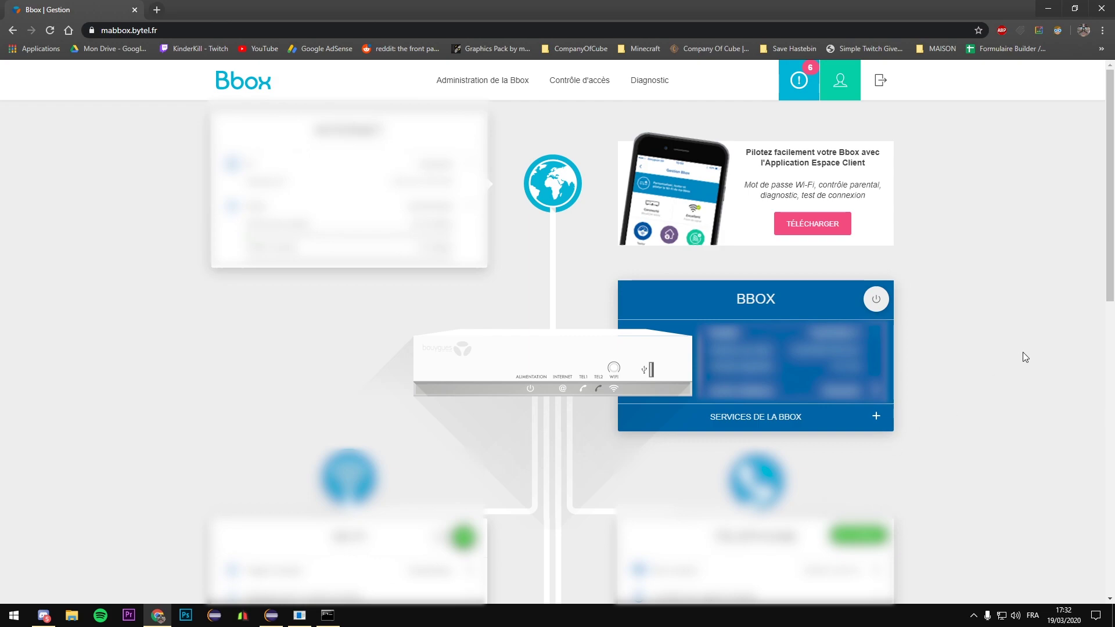
scroll(1096, 347, "down", 1)
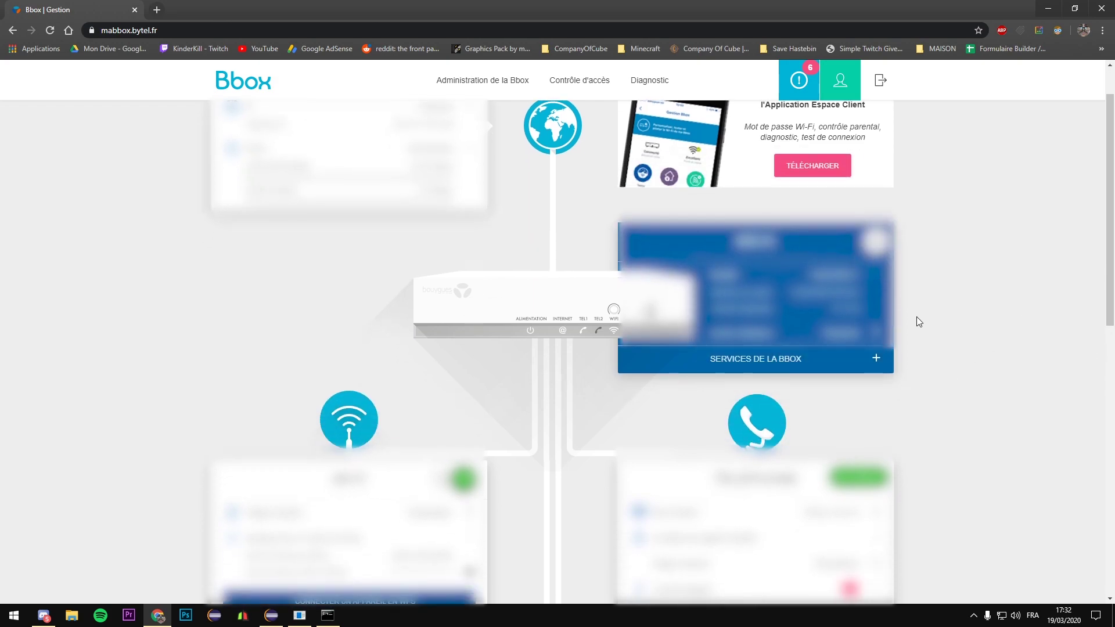
left_click(806, 363)
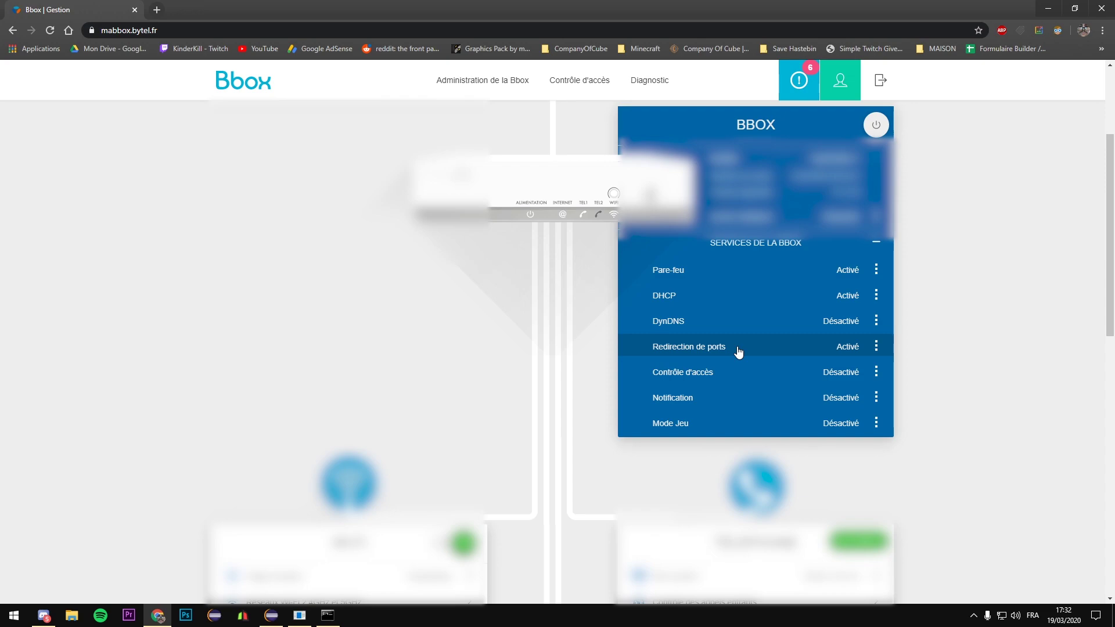
left_click(837, 409)
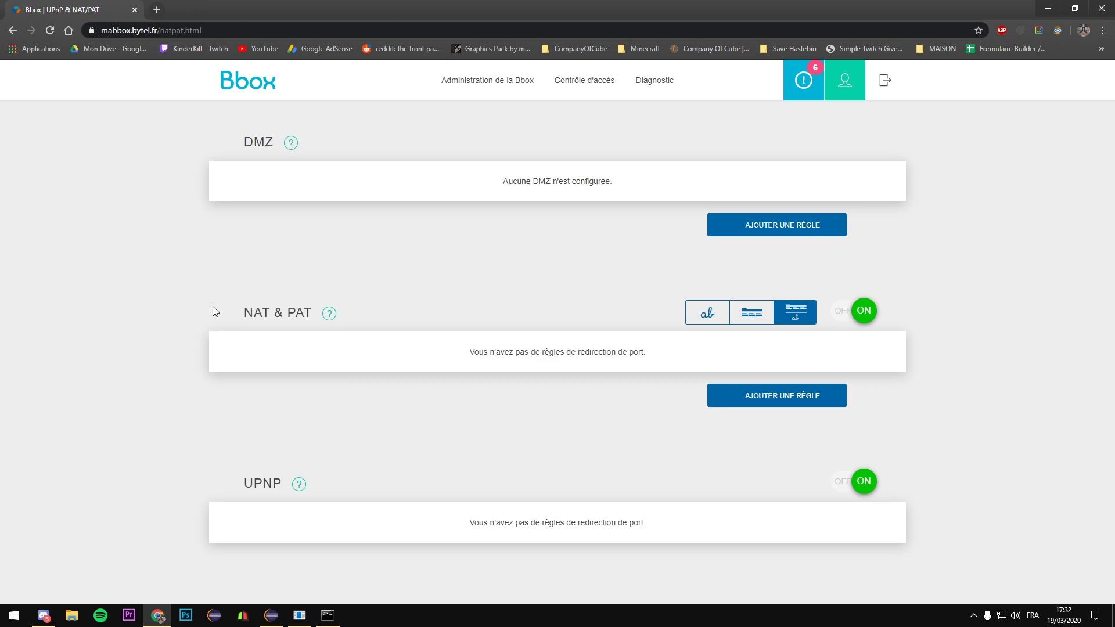
Add a NAT & PAT rule named MinecraftServer with the protocol set to Tous.
left_click_drag(244, 314, 318, 318)
left_click(776, 404)
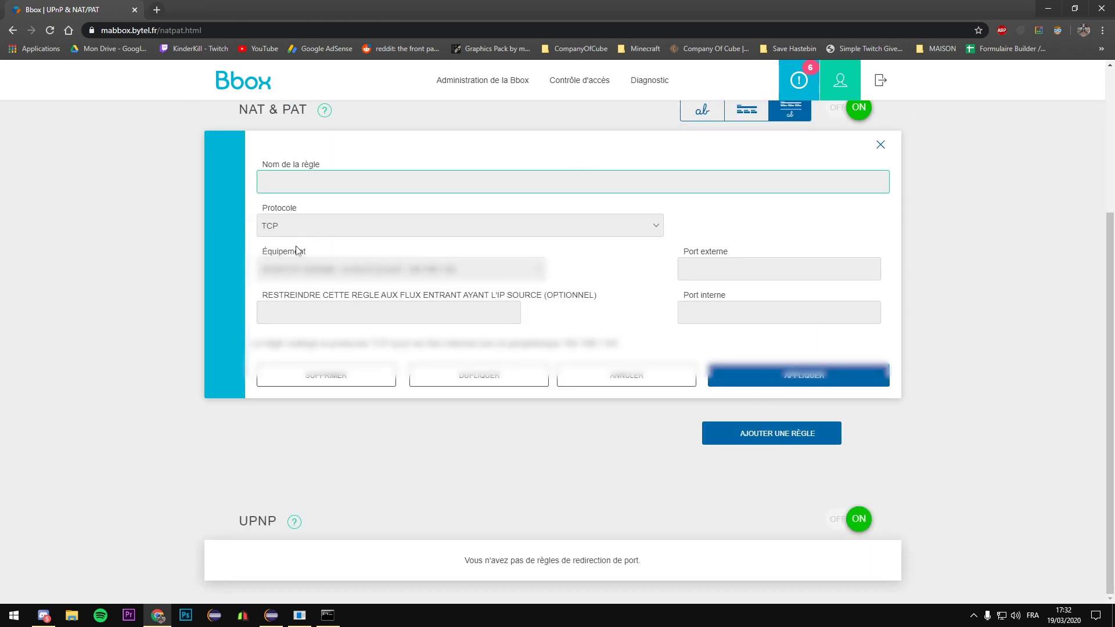
type("Minse")
key("BackSpace")
type("craftServer")
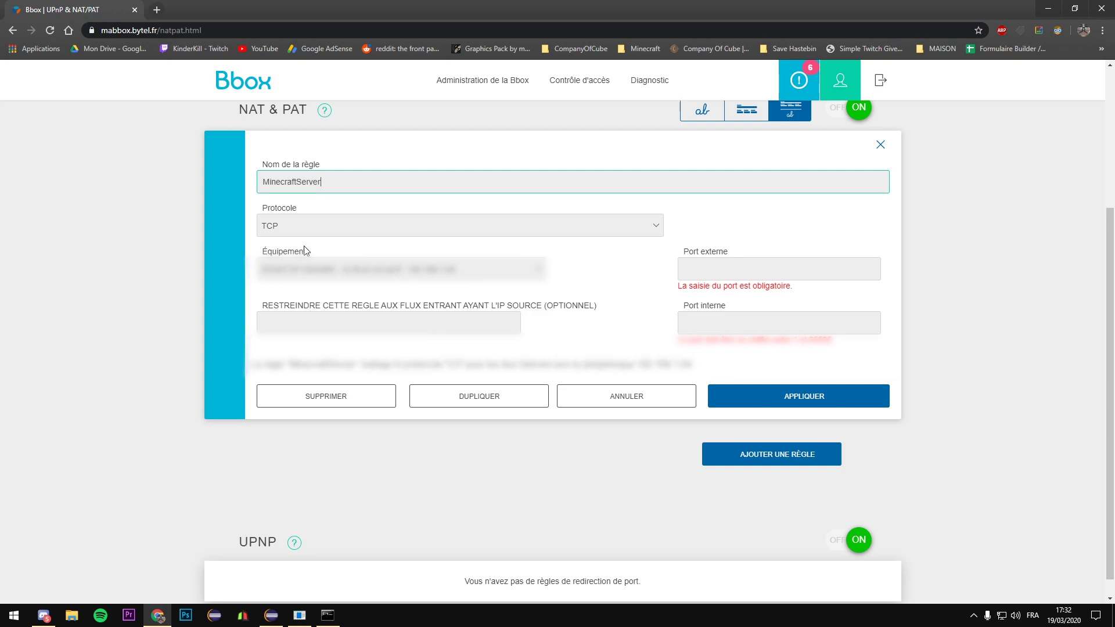
left_click(295, 227)
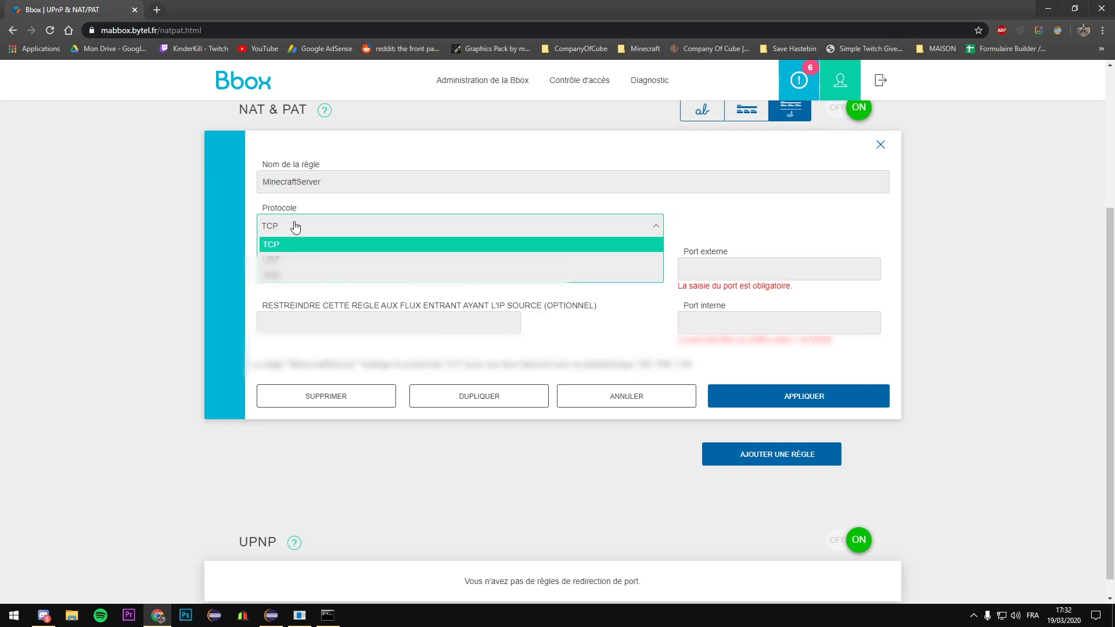
left_click(295, 275)
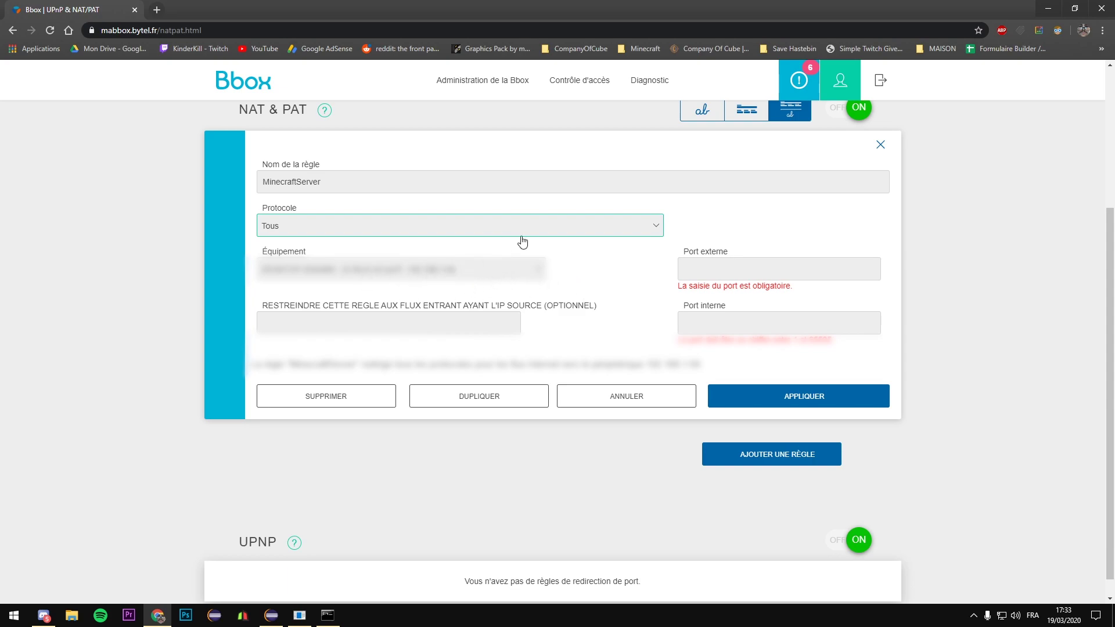
Set the external and internal ports of the MinecraftServer rule to 25565 and apply the rule.
left_click(743, 268)
type("25565")
left_click(831, 312)
type("2556")
left_click(814, 378)
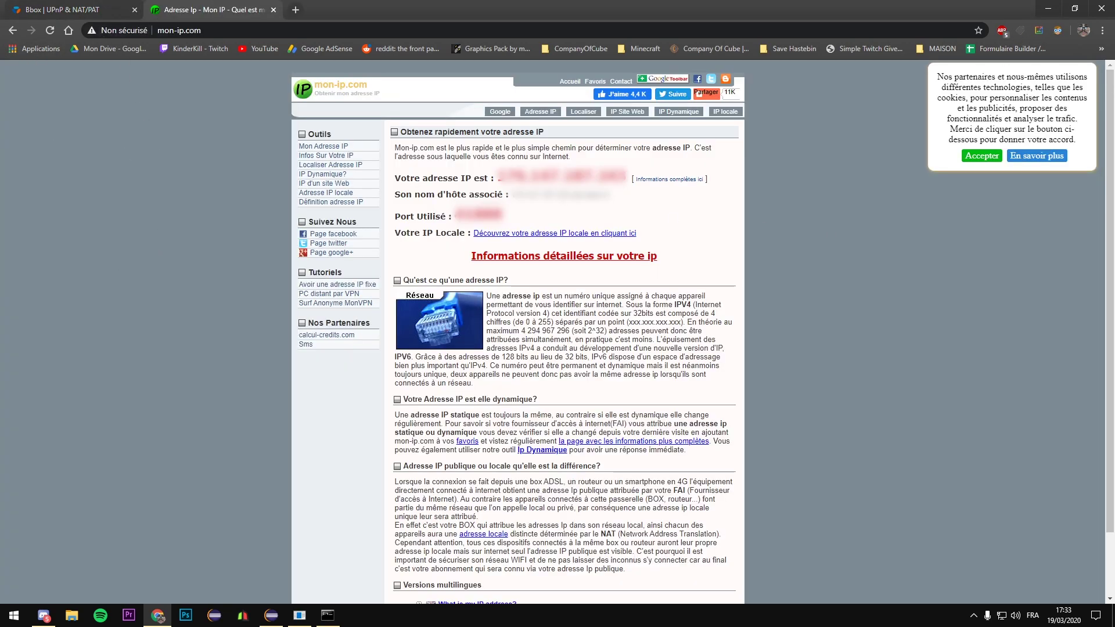
Accept the cookie notice on the mon-ip.com page.
left_click(986, 157)
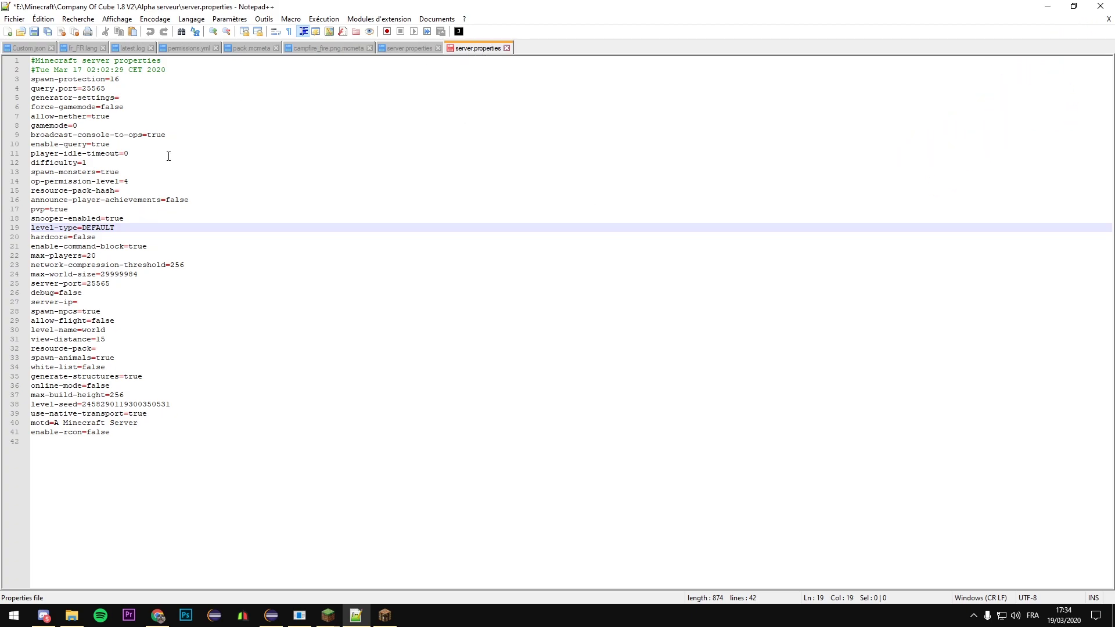
Check the server-port and server-ip lines in server.properties, then close Notepad++ without saving the file.
left_click_drag(101, 283, 31, 283)
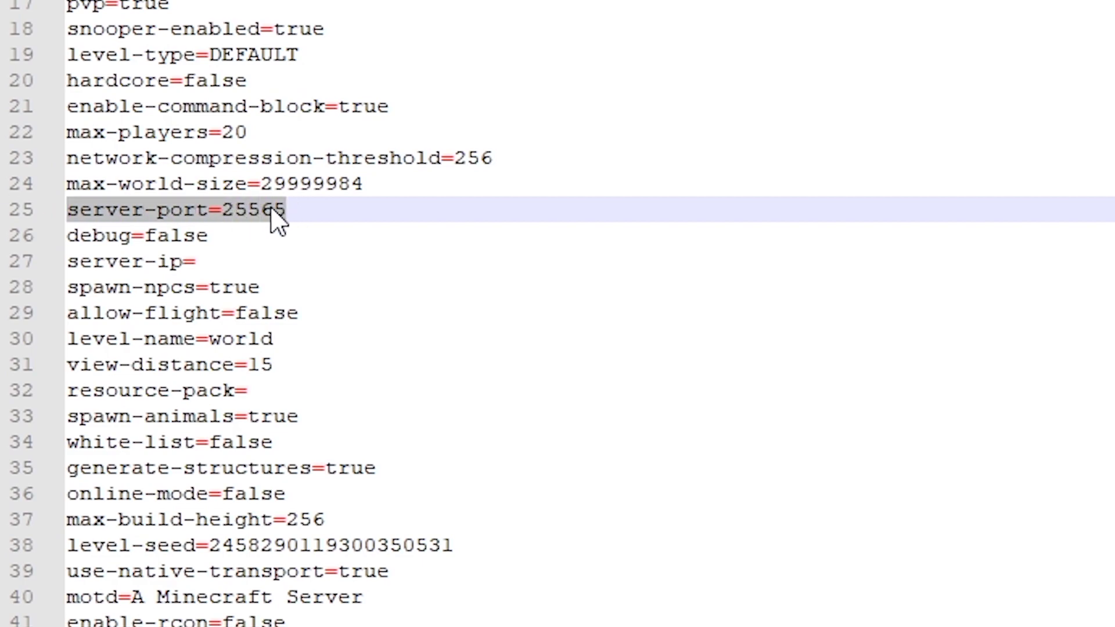
left_click(104, 283)
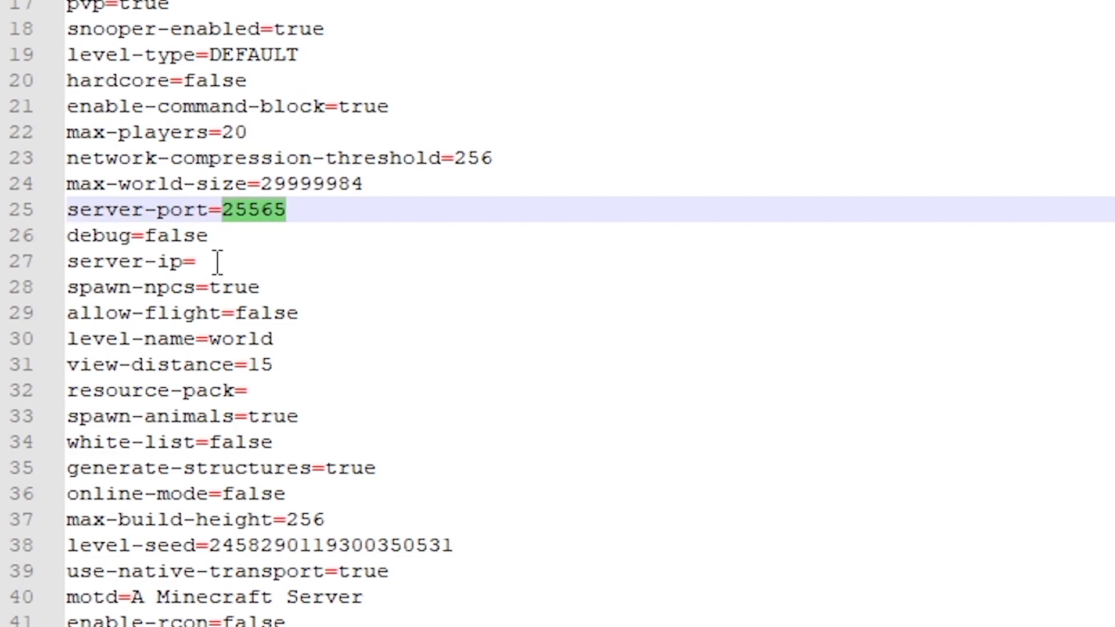
triple_click(271, 261)
left_click(316, 261)
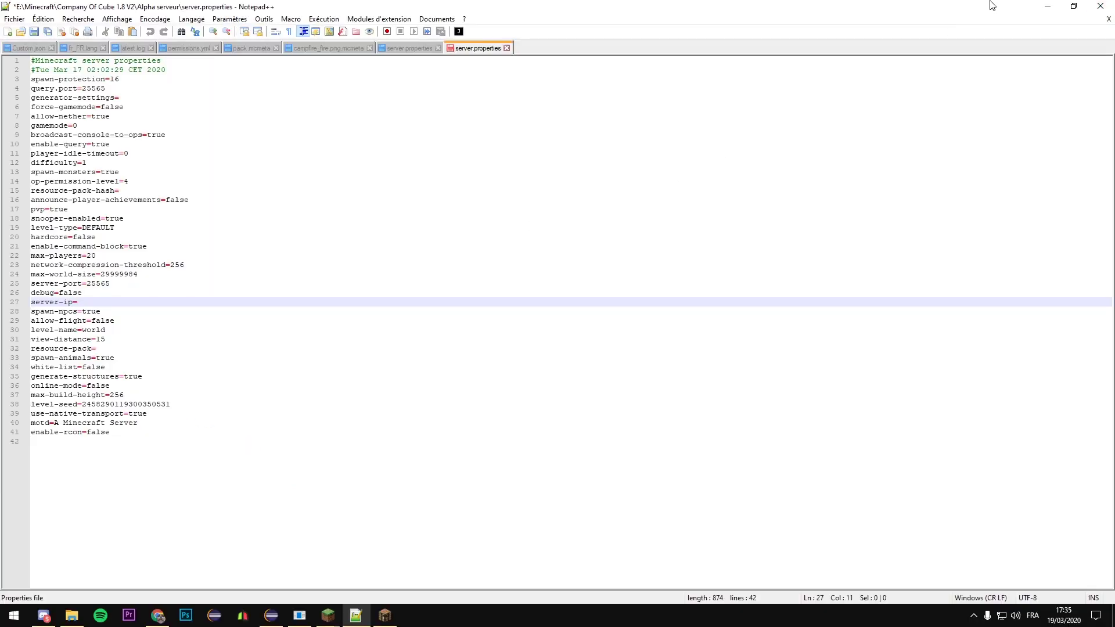
left_click(1100, 6)
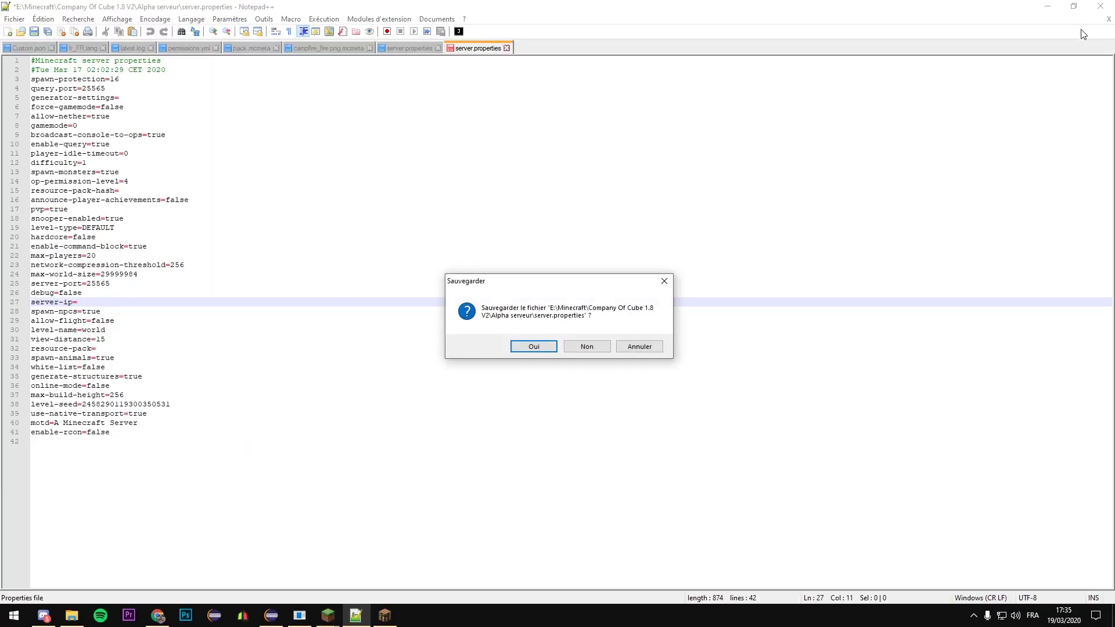
left_click(602, 349)
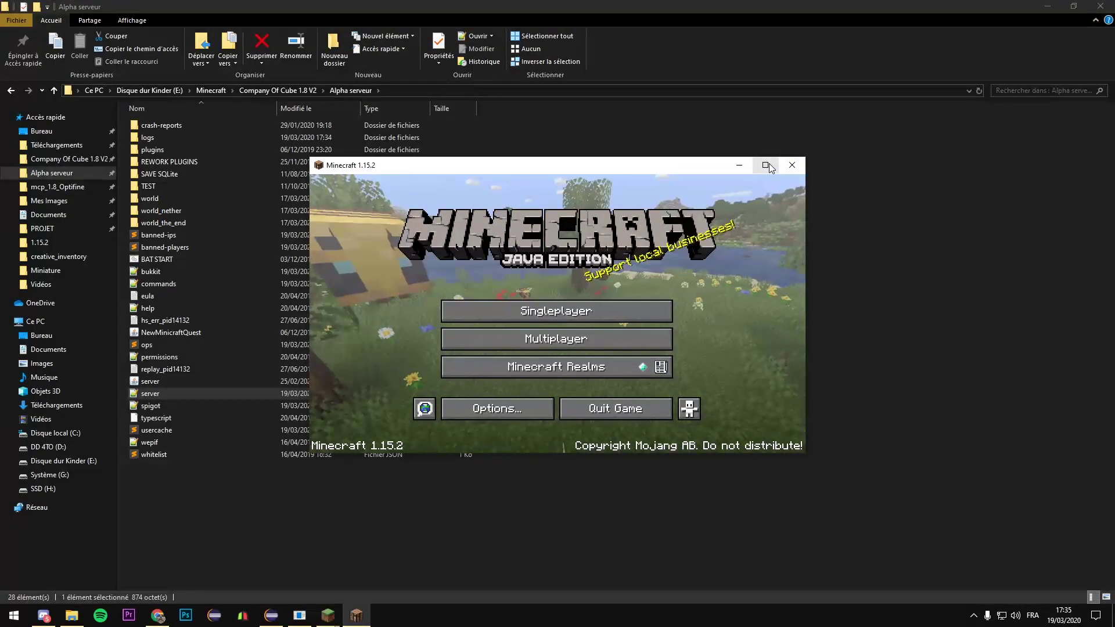
Maximize the Minecraft 1.15.2 window and open Multiplayer, accepting the online play warning and stopping it from showing again.
left_click(766, 164)
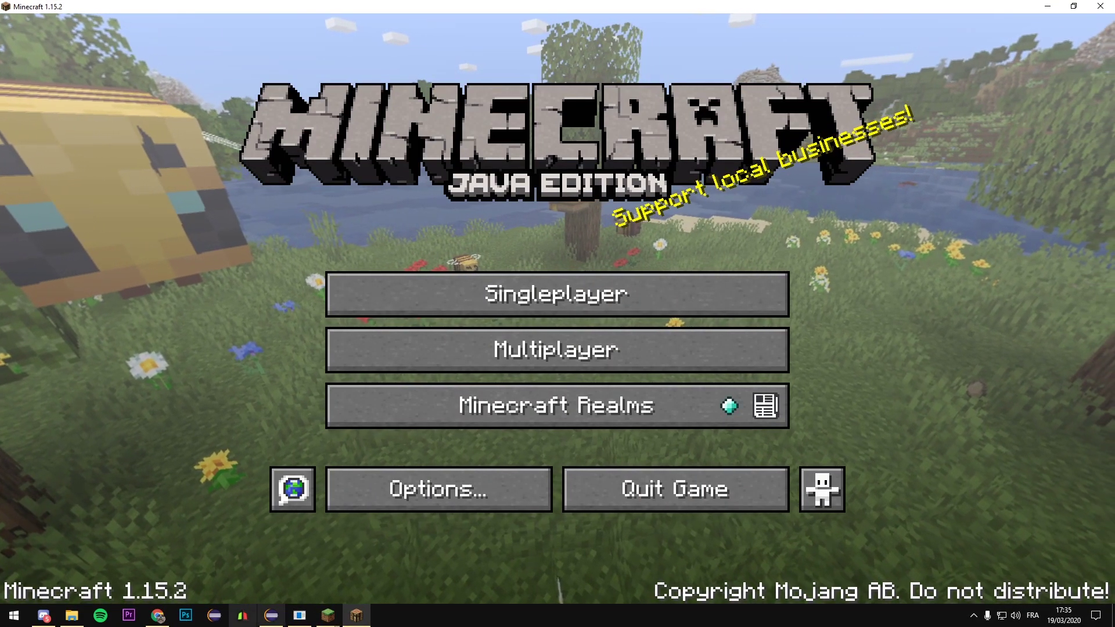
left_click(21, 620)
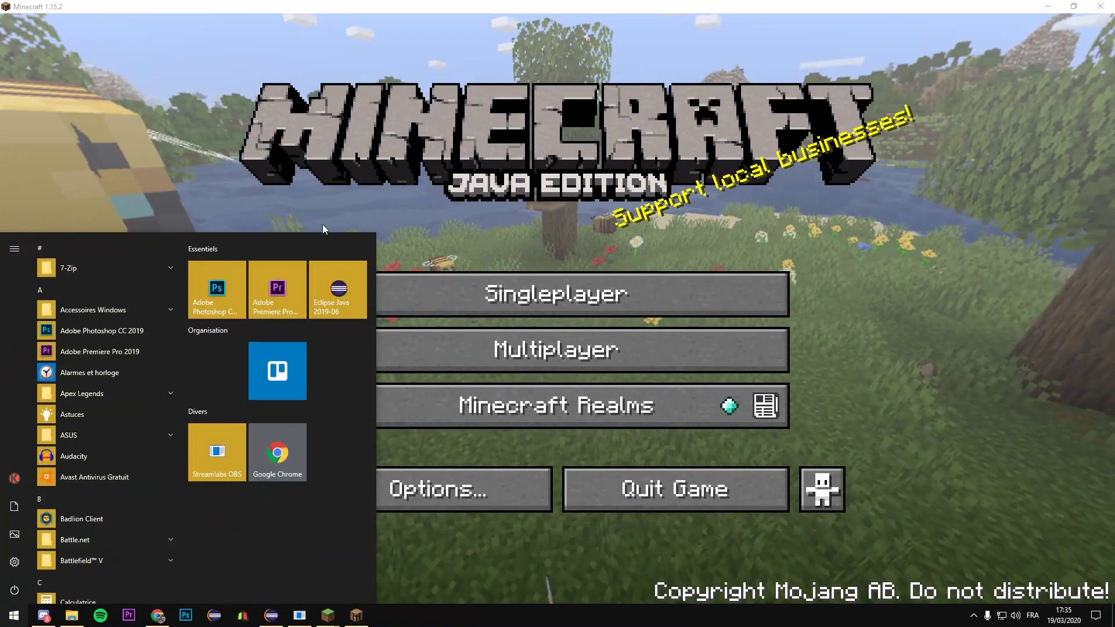
left_click(556, 351)
left_click(407, 275)
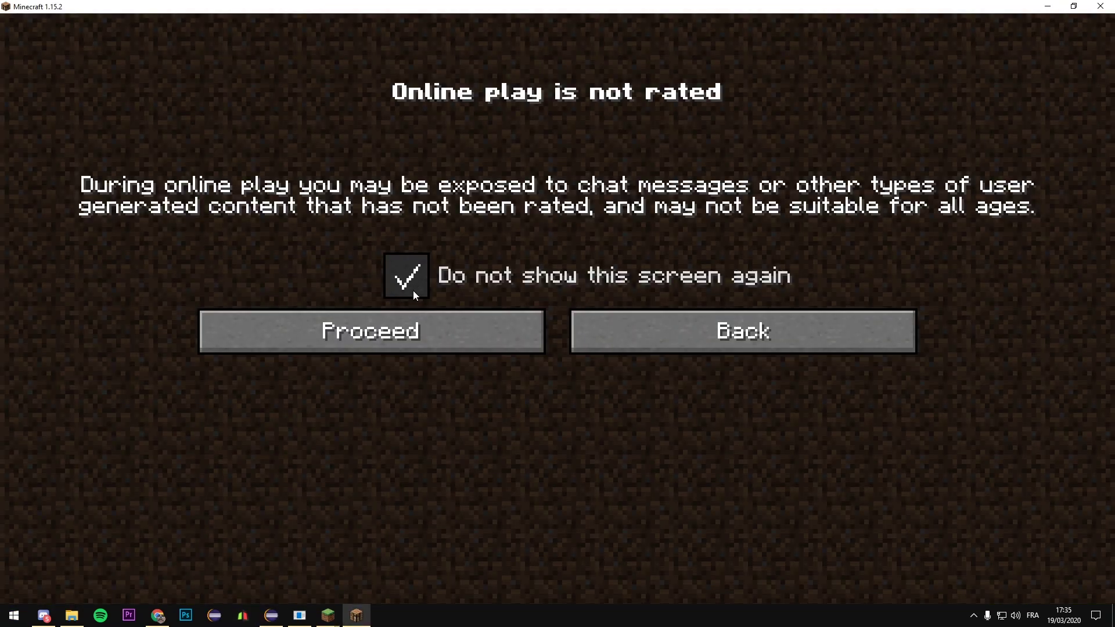
left_click(523, 328)
Start adding a multiplayer server entry and name it "Mon Serveur".
left_click(768, 496)
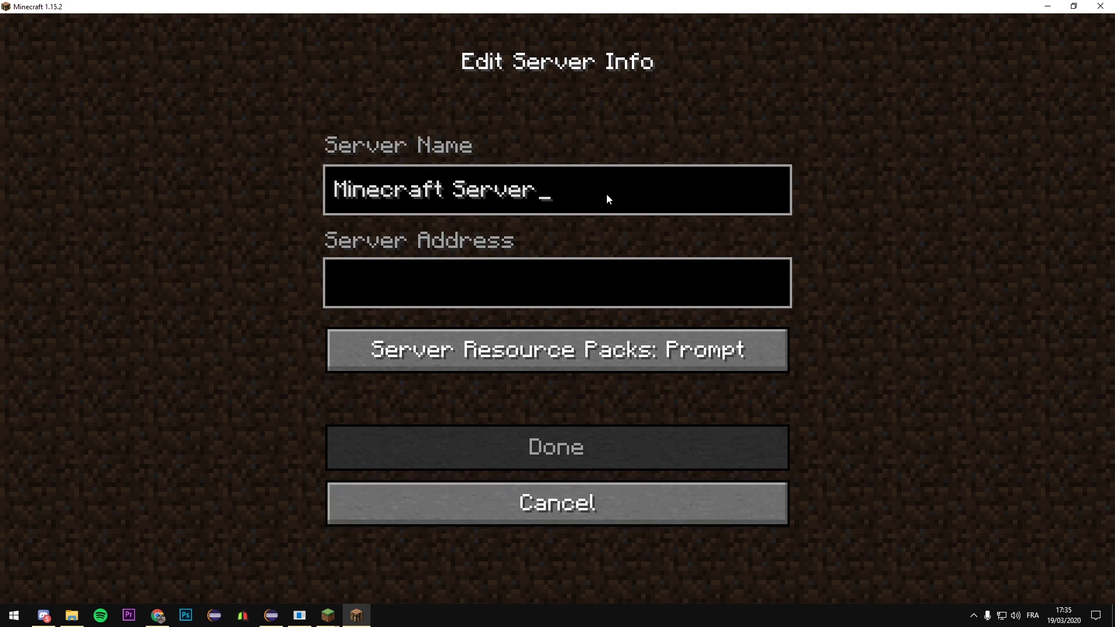
key("ctrl+a")
type("Mon Serveur")
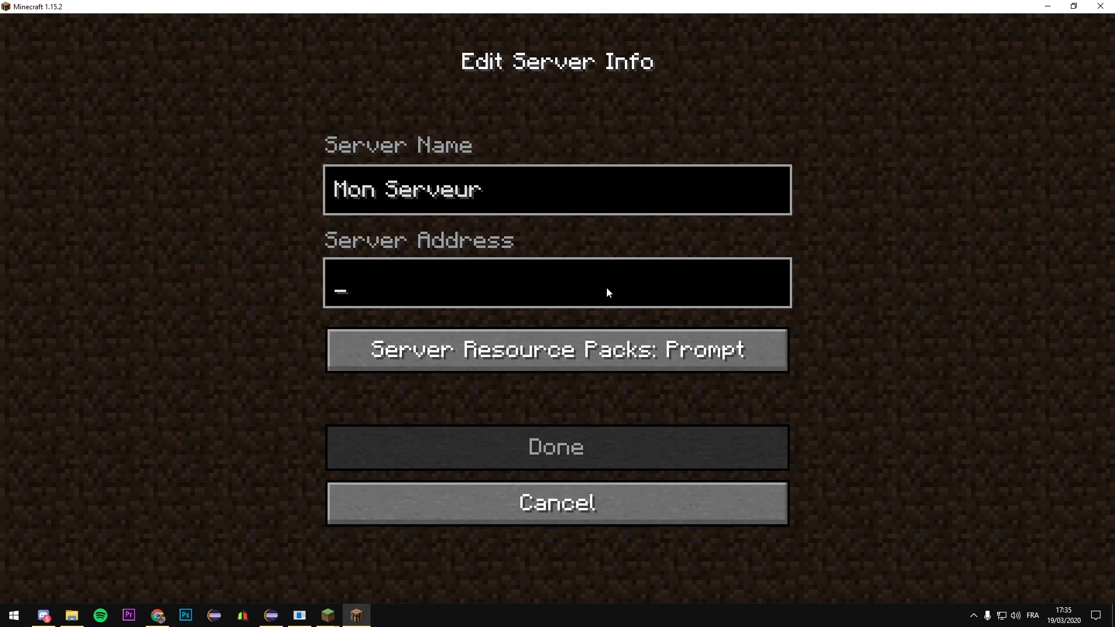
Launch the server with the BAT START file in the Alpha serveur folder, then return to Minecraft.
key("alt+Tab")
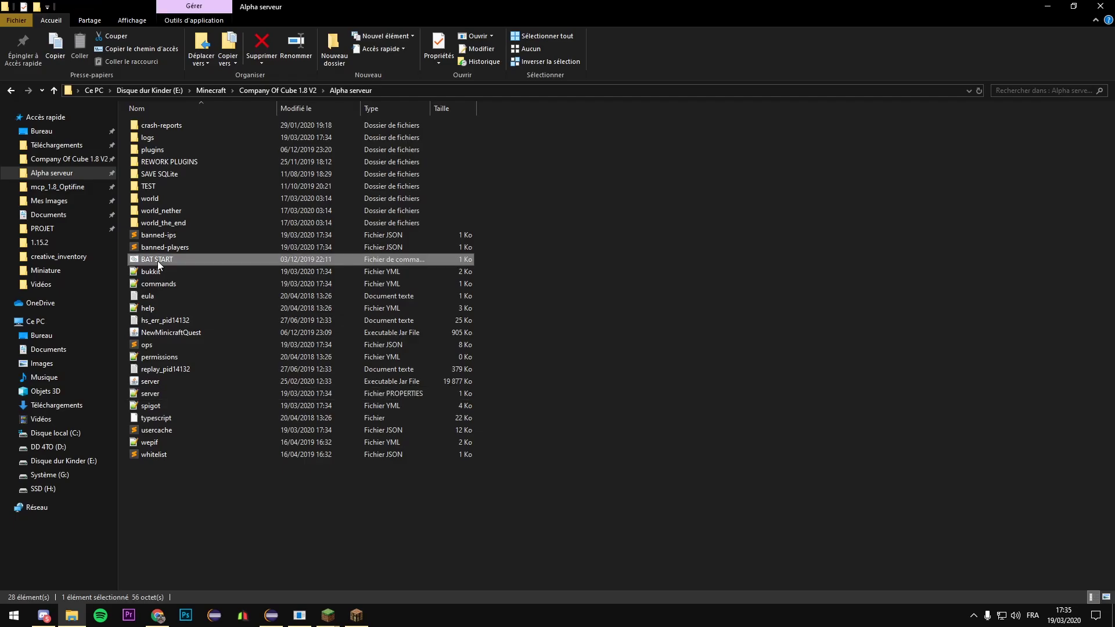
double_click(158, 261)
left_click_drag(417, 71, 470, 135)
left_click(607, 135)
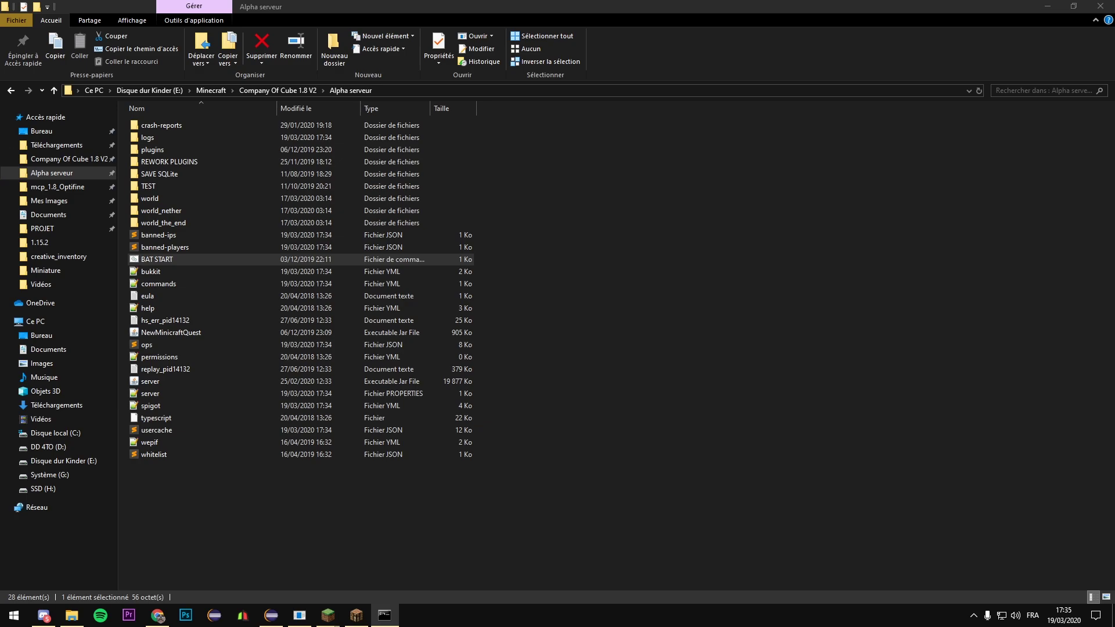
left_click(1047, 6)
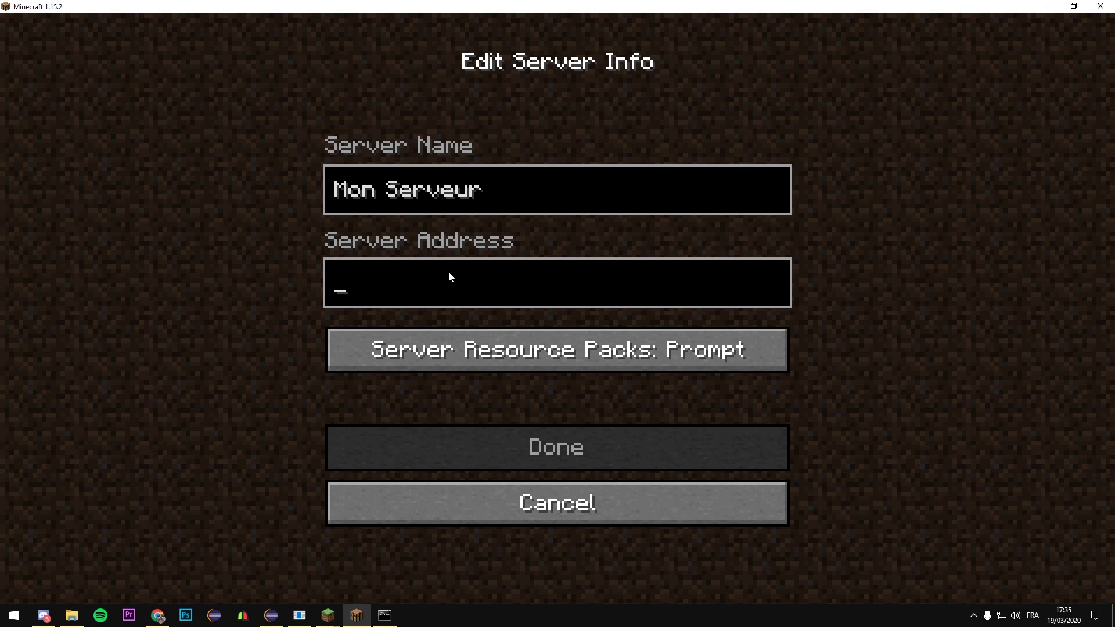
Set the server address of Mon Serveur to localhost, save the entry and select it in the server list.
type("localhos")
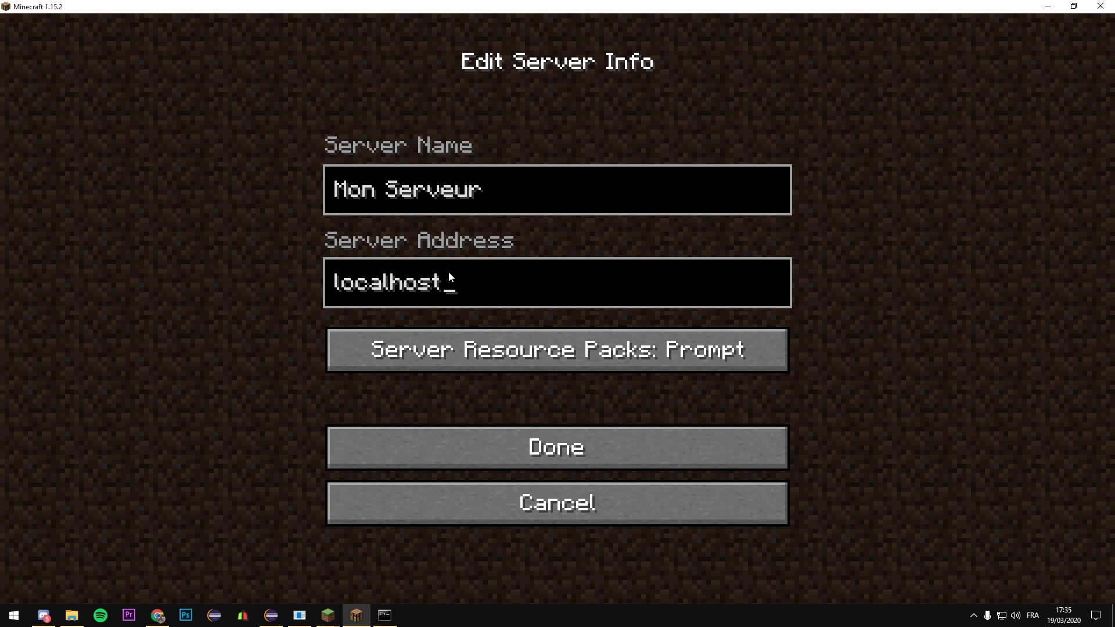
type("t")
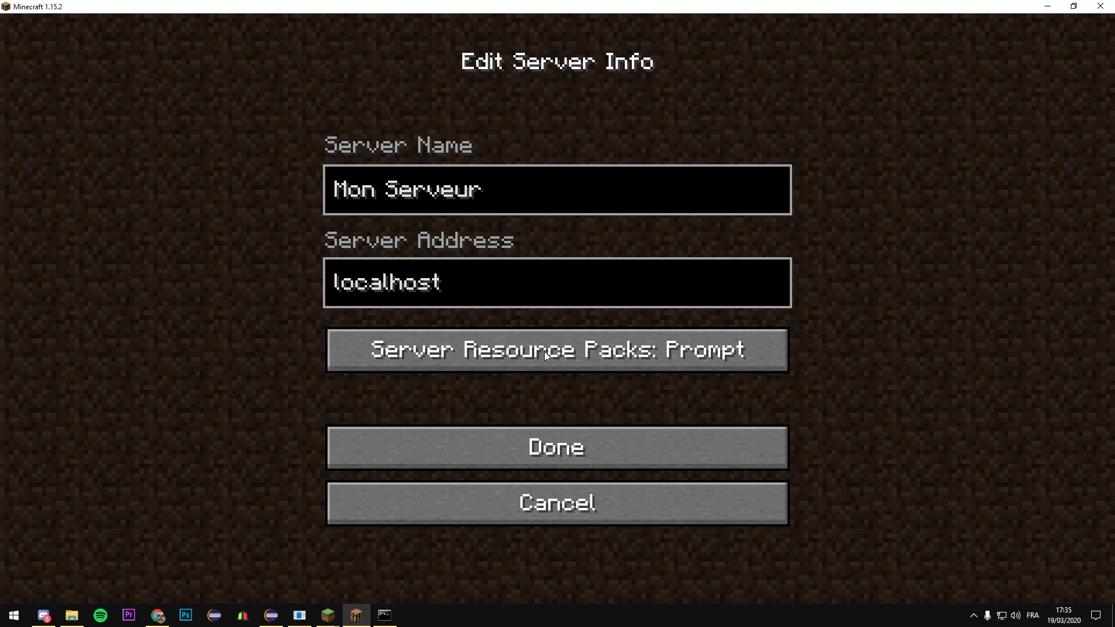
left_click(558, 443)
left_click(557, 131)
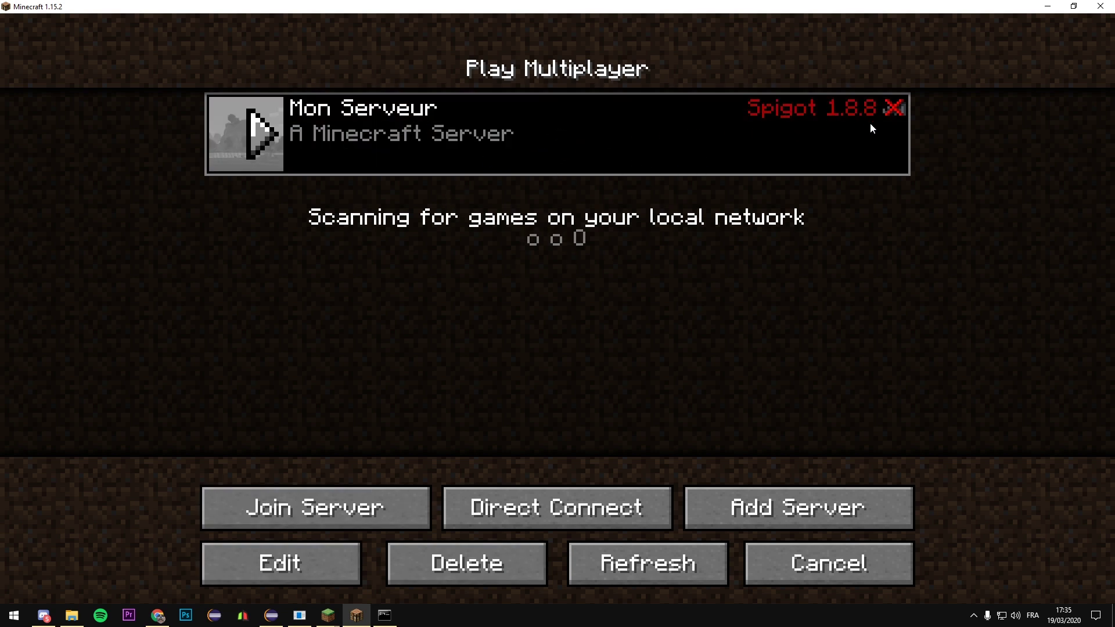
Start adding a second multiplayer server entry and name it "Serveur de mon amis !".
left_click(780, 505)
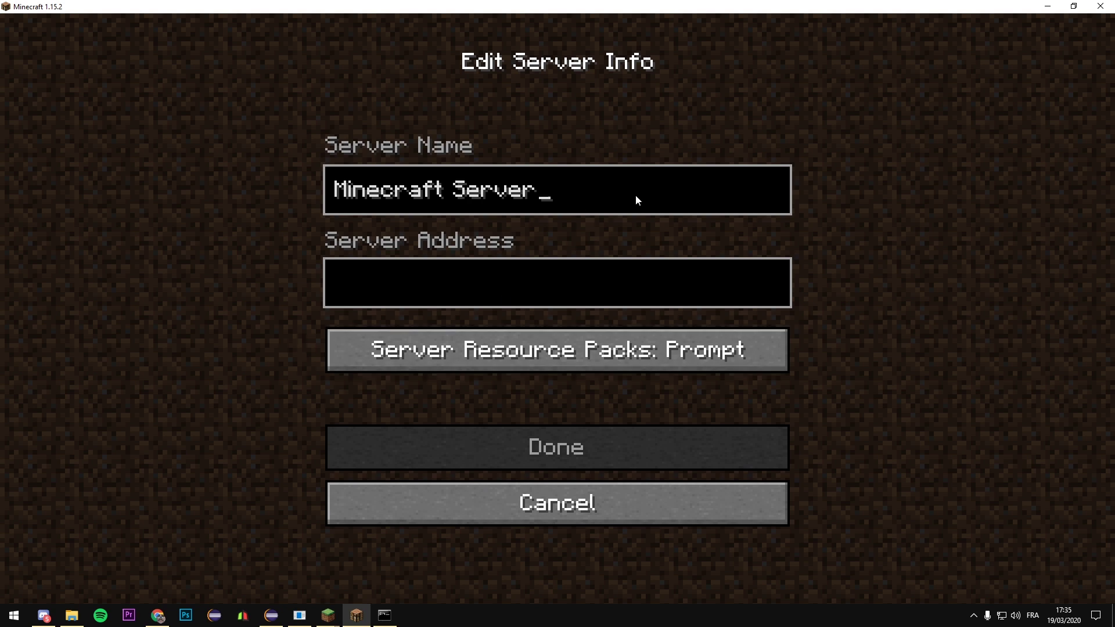
key("BackSpace")
key("BackSpace")
key("BackSpace")
key("BackSpace")
key("BackSpace")
key("BackSpace")
key("BackSpace")
key("BackSpace")
key("BackSpace")
key("BackSpace")
key("BackSpace")
key("BackSpace")
key("BackSpace")
key("BackSpace")
key("BackSpace")
key("BackSpace")
type("Serveur de m")
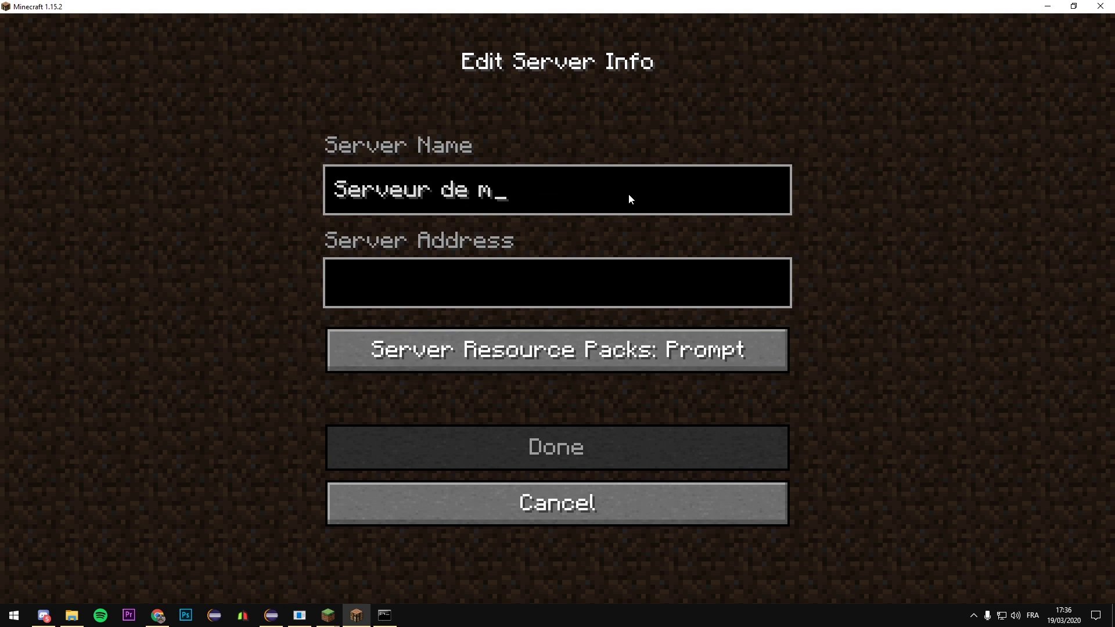
type("on amis !")
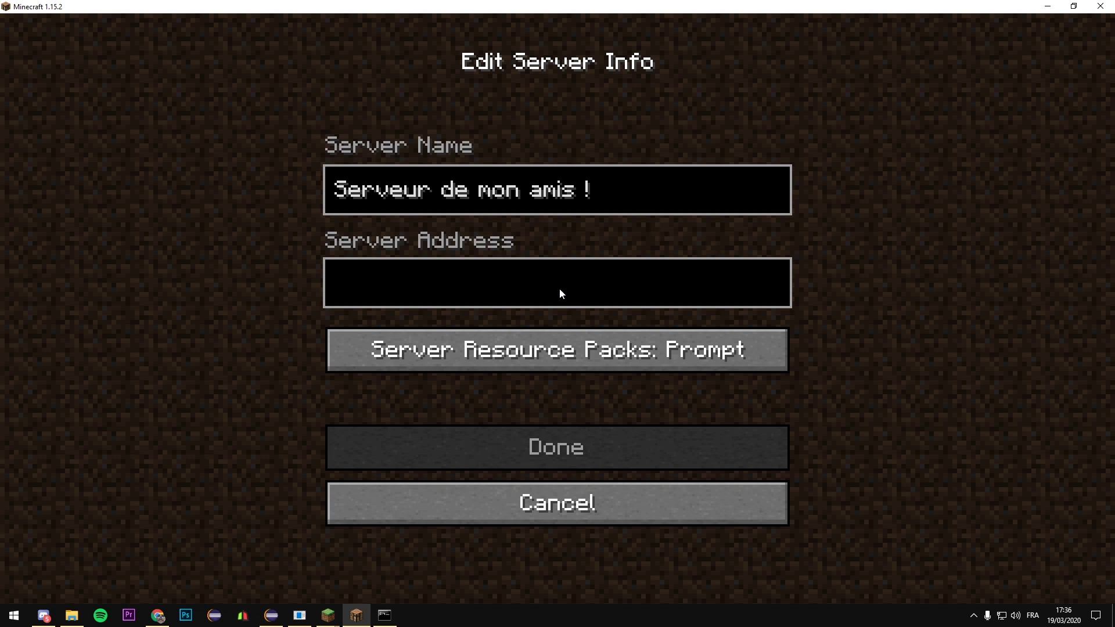